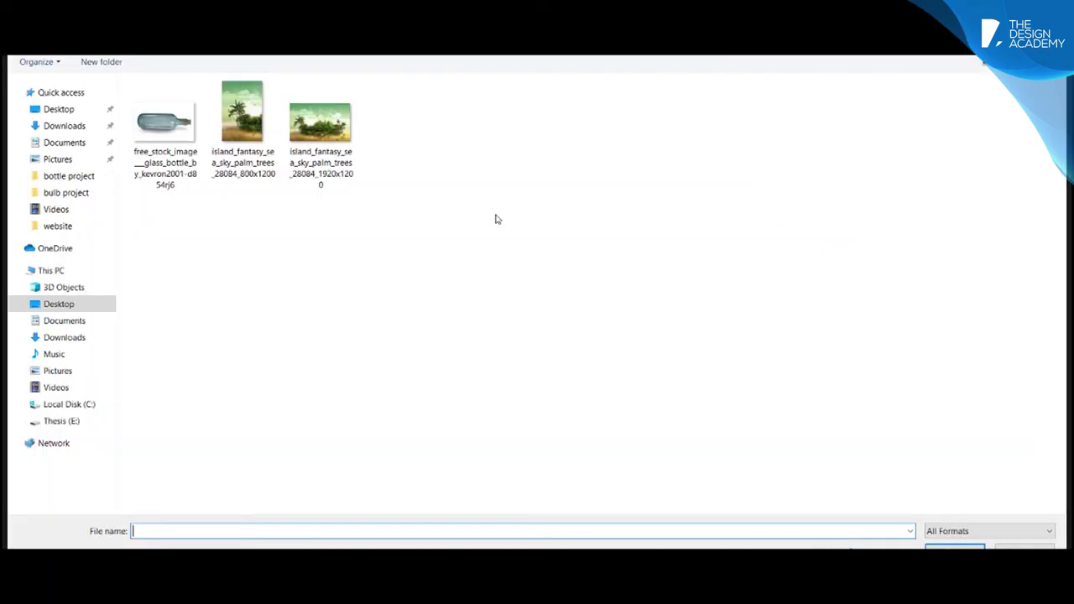
- Open the glass bottle photo and the 1920x1200 island image, leaving out the 800x1200 version
{"action": "left_click", "coordinate": [321, 125]}
{"action": "left_click", "coordinate": [187, 161], "text": "shift"}
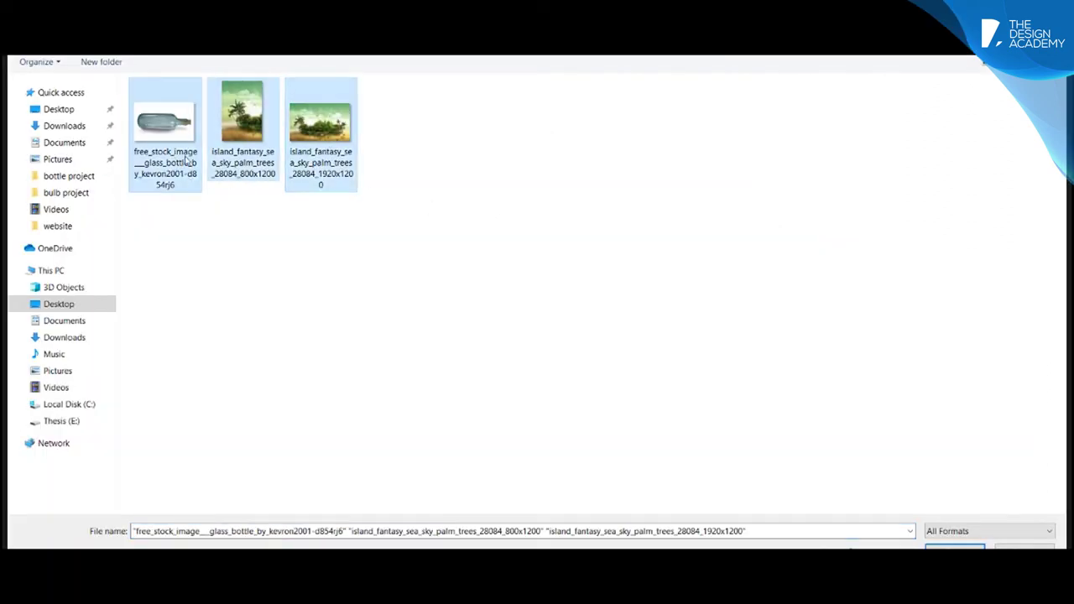
{"action": "left_click", "coordinate": [242, 126], "text": "ctrl"}
{"action": "key", "text": "Return"}
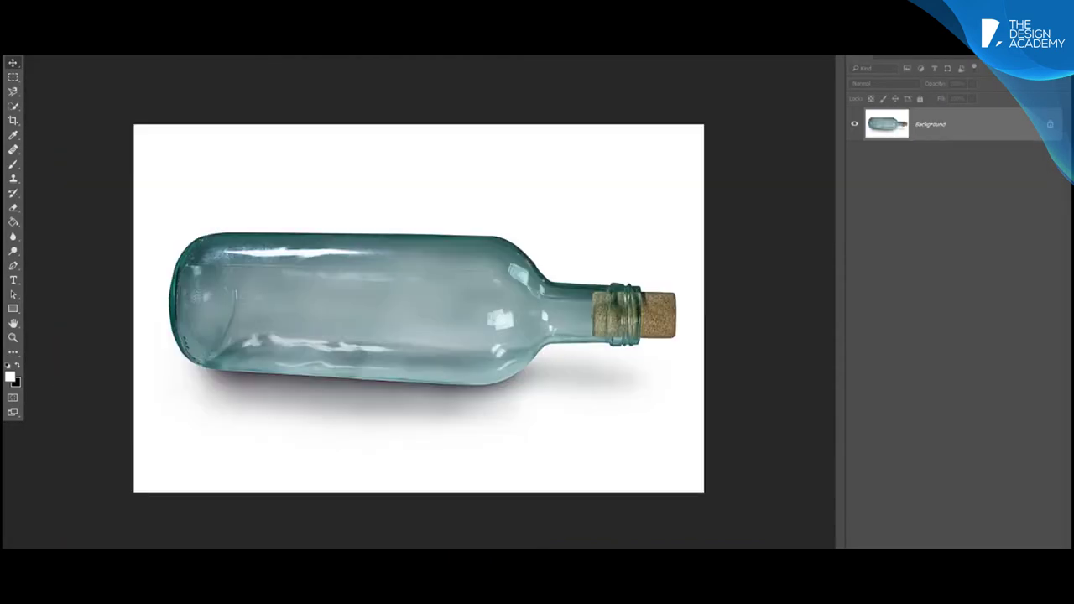
- Cancel converting the bottle's Background layer and bring the island document forward
{"action": "double_click", "coordinate": [979, 122]}
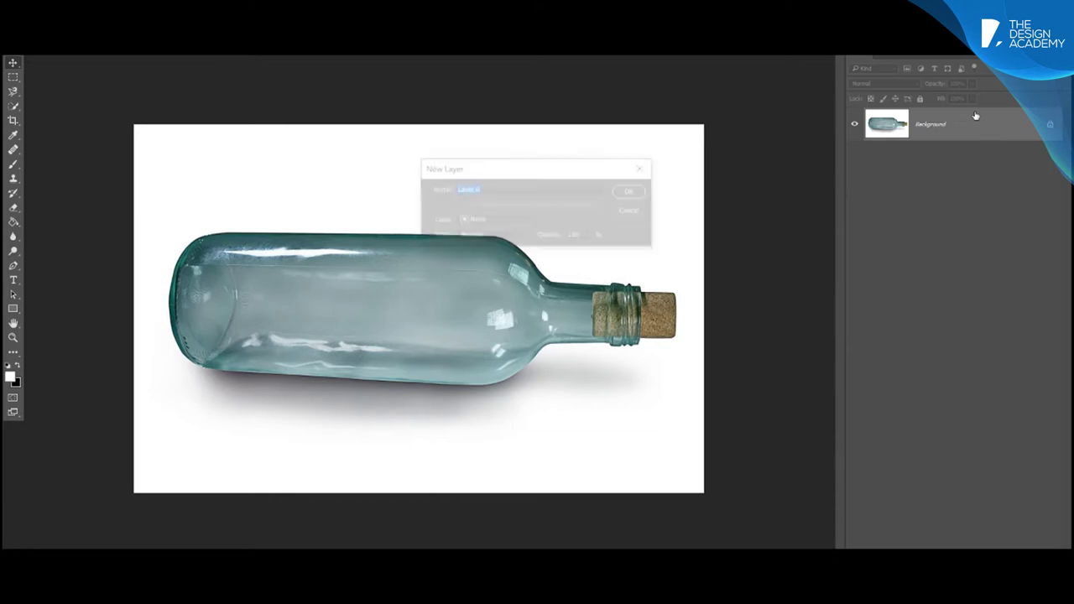
{"action": "left_click", "coordinate": [644, 168]}
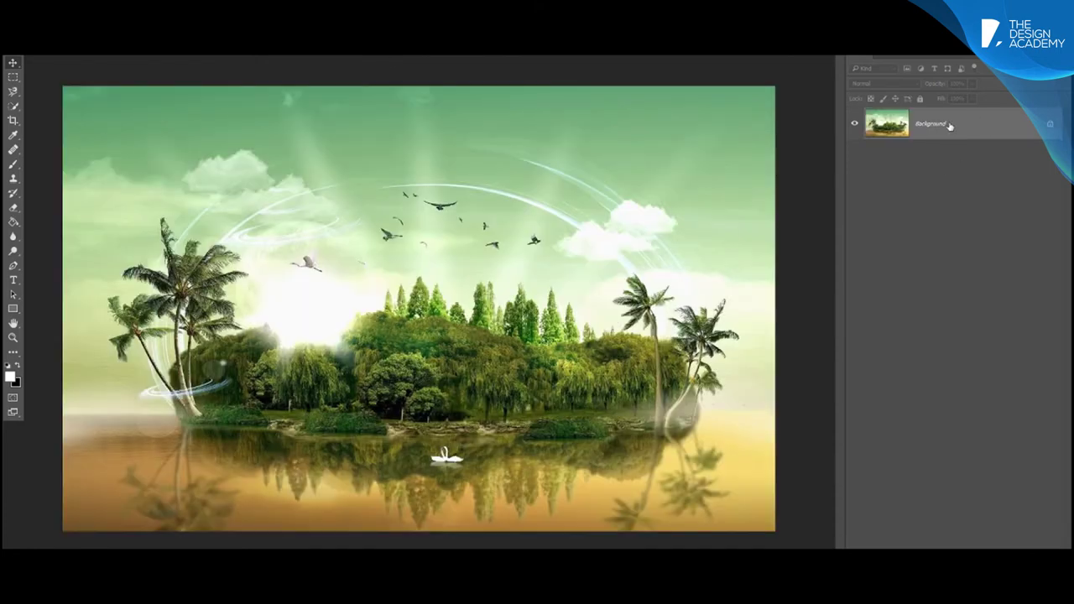
{"action": "mouse_move", "coordinate": [932, 124]}
{"action": "left_mouse_down"}
{"action": "mouse_move", "coordinate": [915, 146]}
{"action": "mouse_move", "coordinate": [964, 130]}
{"action": "left_mouse_up"}
- Drag the island image into the bottle document as a new layer
{"action": "left_click_drag", "start_coordinate": [473, 211], "coordinate": [277, 65]}
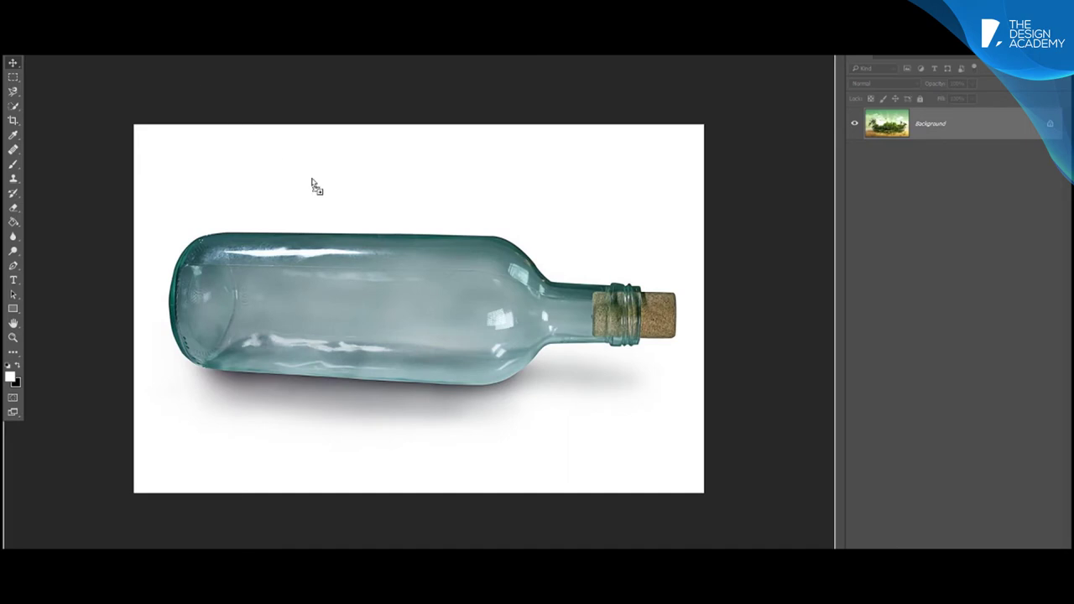
{"action": "left_click_drag", "start_coordinate": [289, 159], "coordinate": [315, 183]}
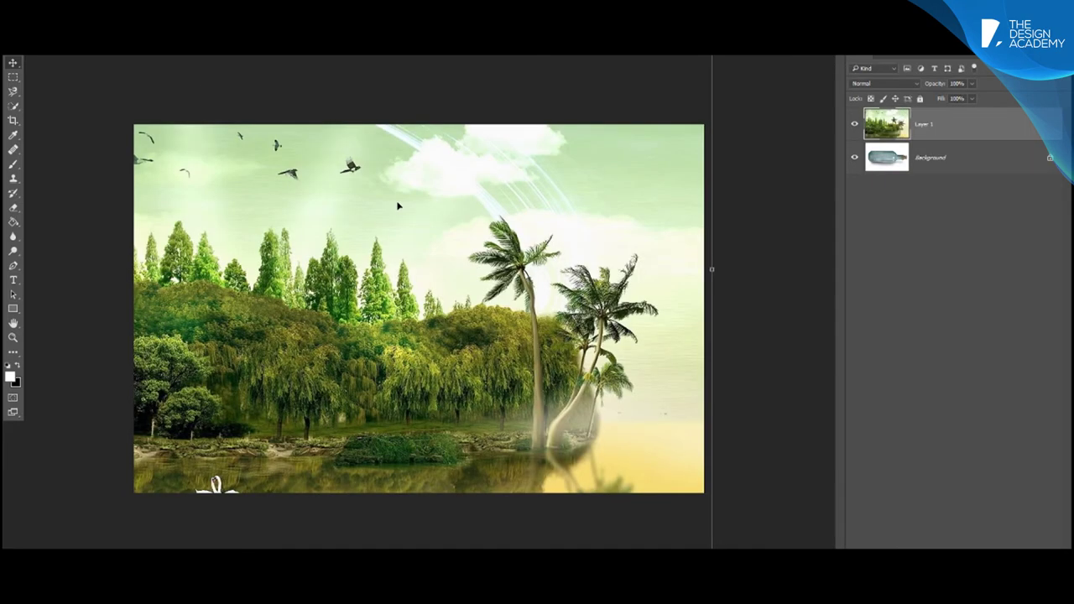
{"action": "right_click", "coordinate": [479, 241]}
- Free-transform the island layer down to roughly bottle size over the bottle, then fit the canvas on screen
{"action": "key", "text": "ctrl+t"}
{"action": "key", "text": "ctrl+minus"}
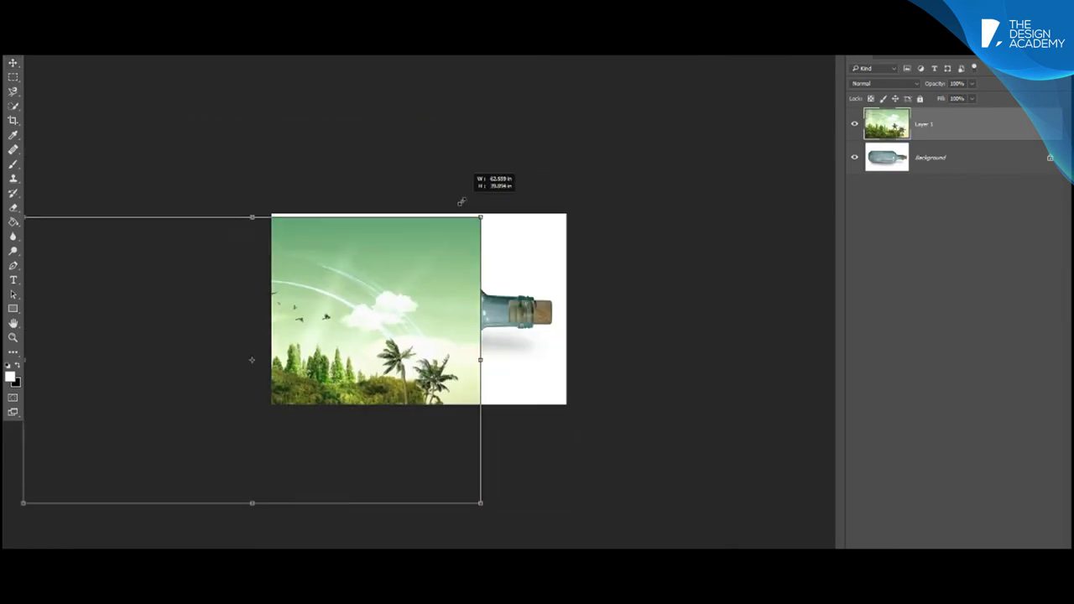
{"action": "left_click_drag", "start_coordinate": [579, 155], "coordinate": [395, 269]}
{"action": "left_click_drag", "start_coordinate": [330, 307], "coordinate": [493, 277]}
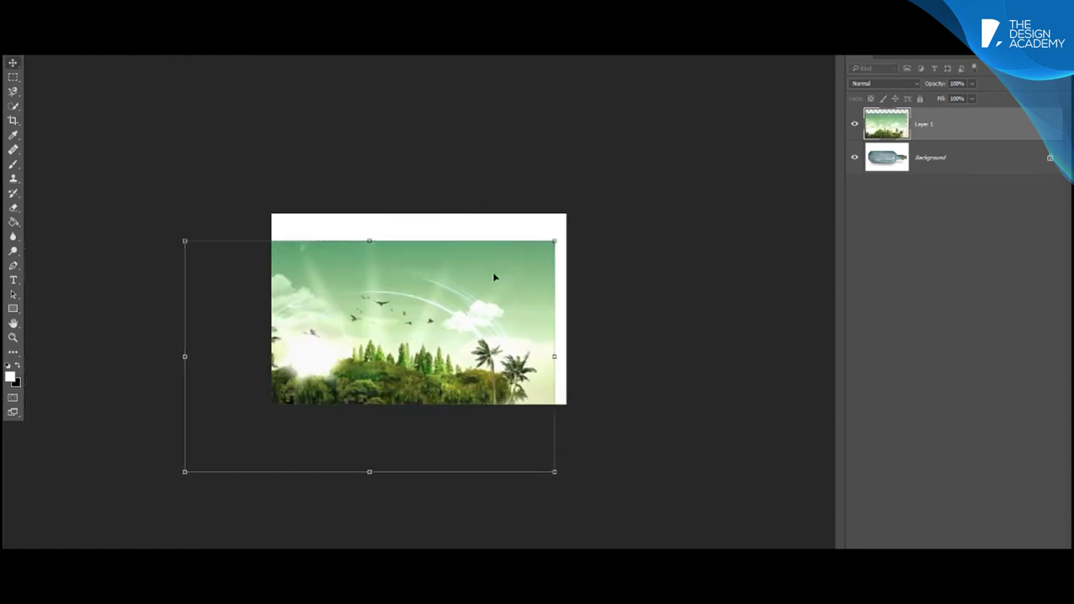
{"action": "left_click_drag", "start_coordinate": [554, 241], "coordinate": [448, 307]}
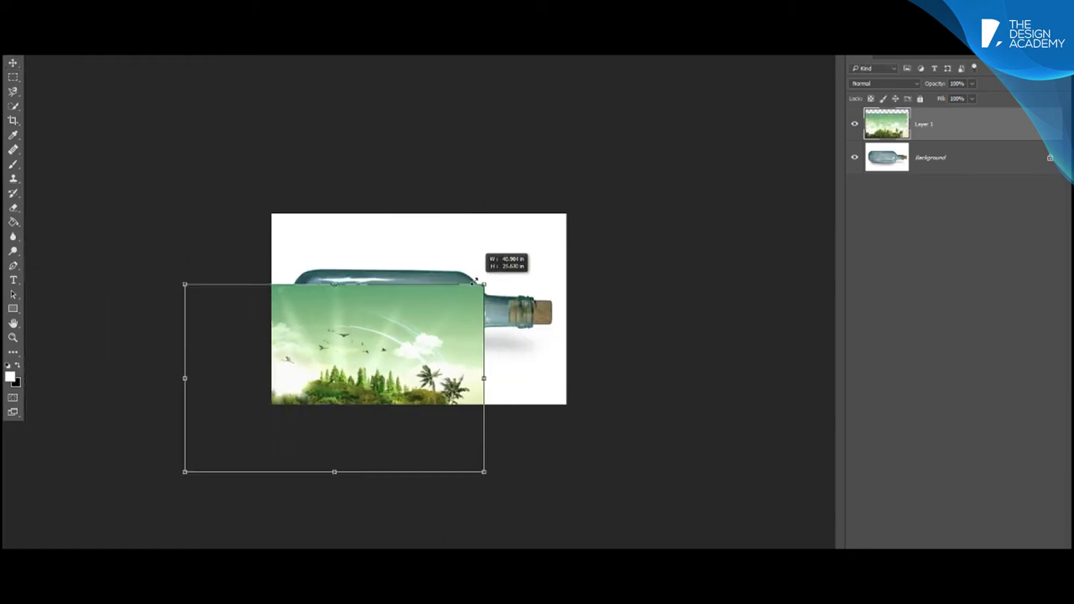
{"action": "mouse_move", "coordinate": [361, 359]}
{"action": "left_mouse_down"}
{"action": "mouse_move", "coordinate": [426, 300]}
{"action": "mouse_move", "coordinate": [460, 286]}
{"action": "left_mouse_up"}
{"action": "right_click", "coordinate": [458, 287]}
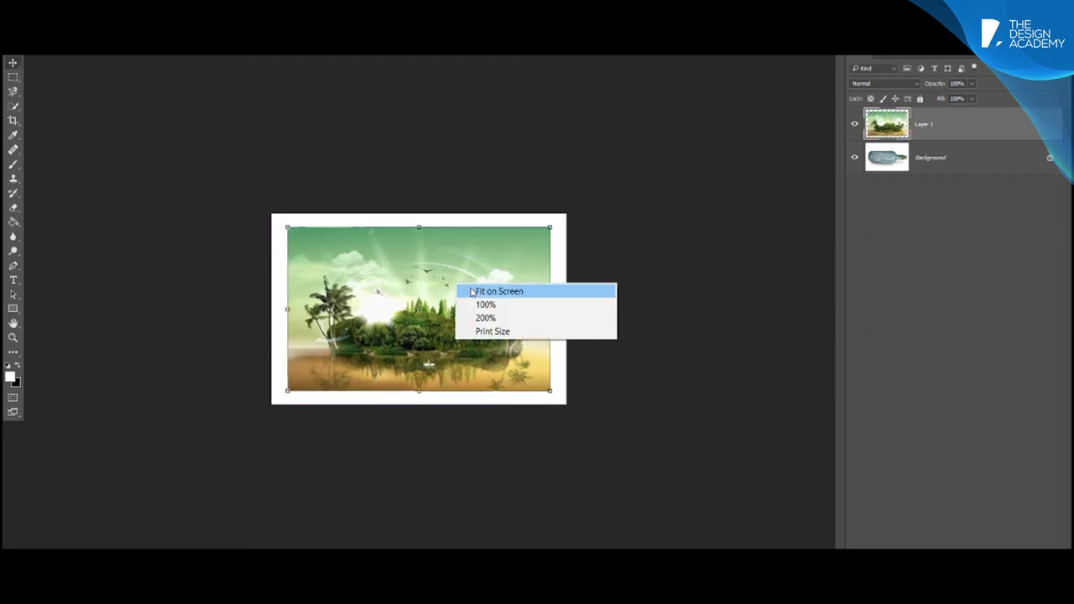
{"action": "left_click", "coordinate": [472, 290]}
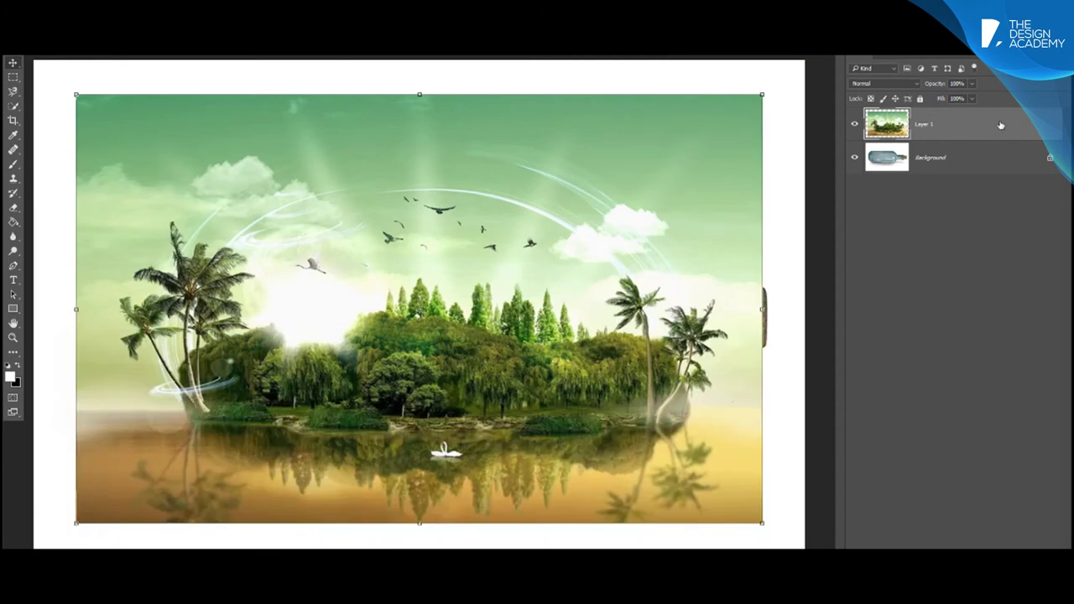
- Lower the island layer to about 48% opacity and fit it over the bottle body
{"action": "left_click", "coordinate": [974, 84]}
{"action": "mouse_move", "coordinate": [943, 99]}
{"action": "left_mouse_down"}
{"action": "mouse_move", "coordinate": [921, 99]}
{"action": "mouse_move", "coordinate": [962, 99]}
{"action": "mouse_move", "coordinate": [946, 99]}
{"action": "left_mouse_up"}
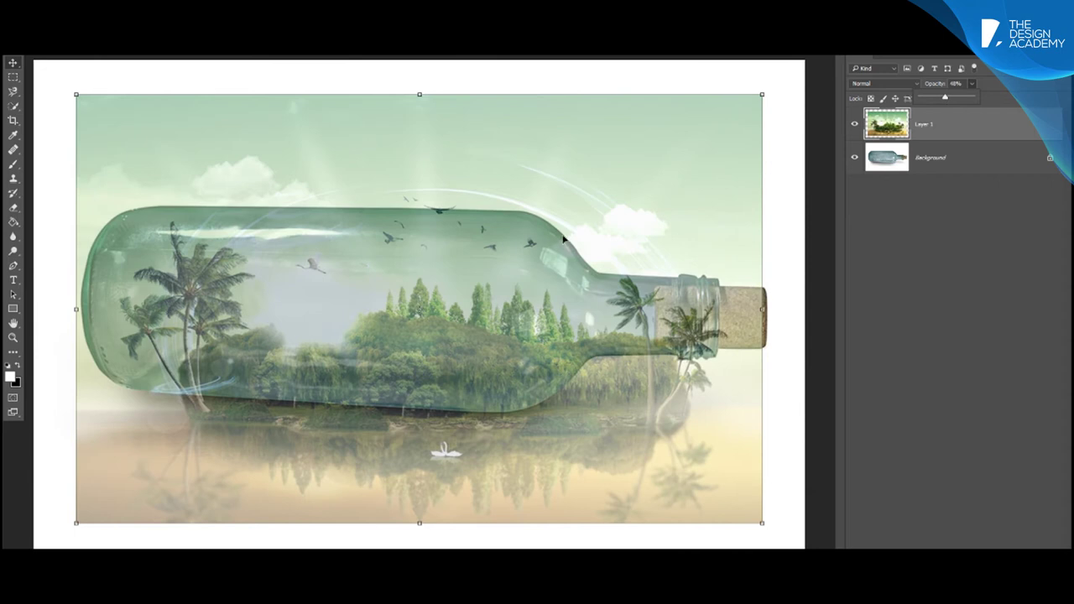
{"action": "left_click_drag", "start_coordinate": [564, 239], "coordinate": [564, 217]}
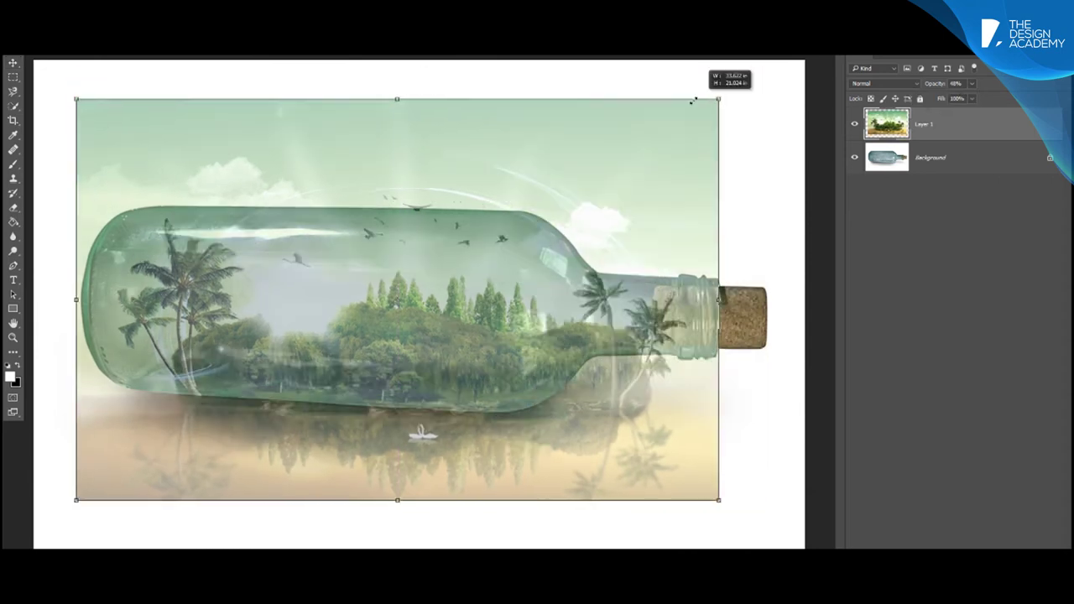
{"action": "left_click_drag", "start_coordinate": [762, 73], "coordinate": [662, 104]}
{"action": "left_click_drag", "start_coordinate": [550, 183], "coordinate": [537, 176]}
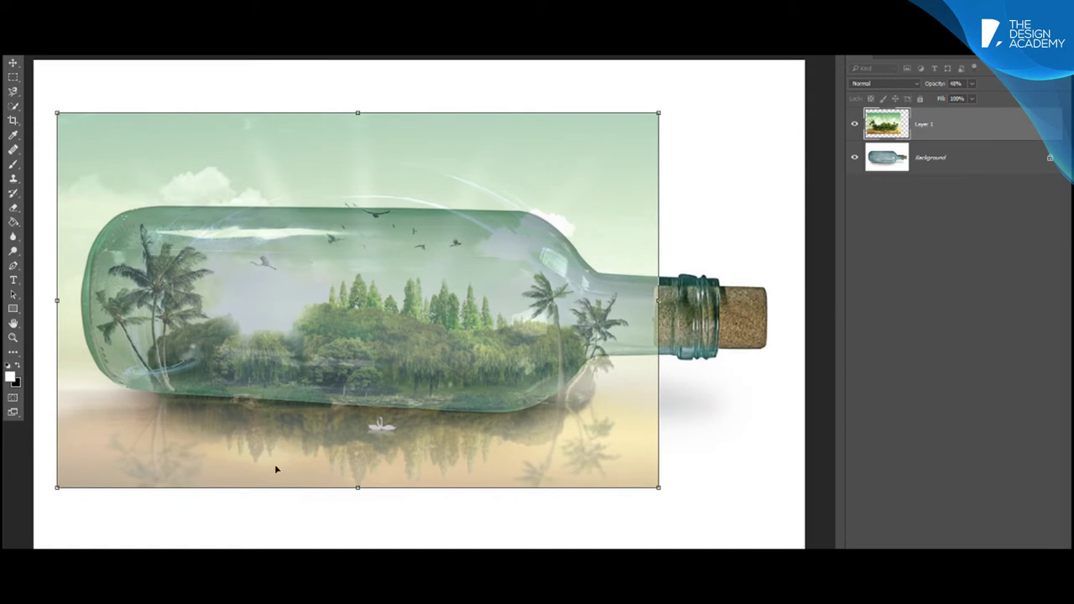
{"action": "left_click_drag", "start_coordinate": [356, 489], "coordinate": [358, 430]}
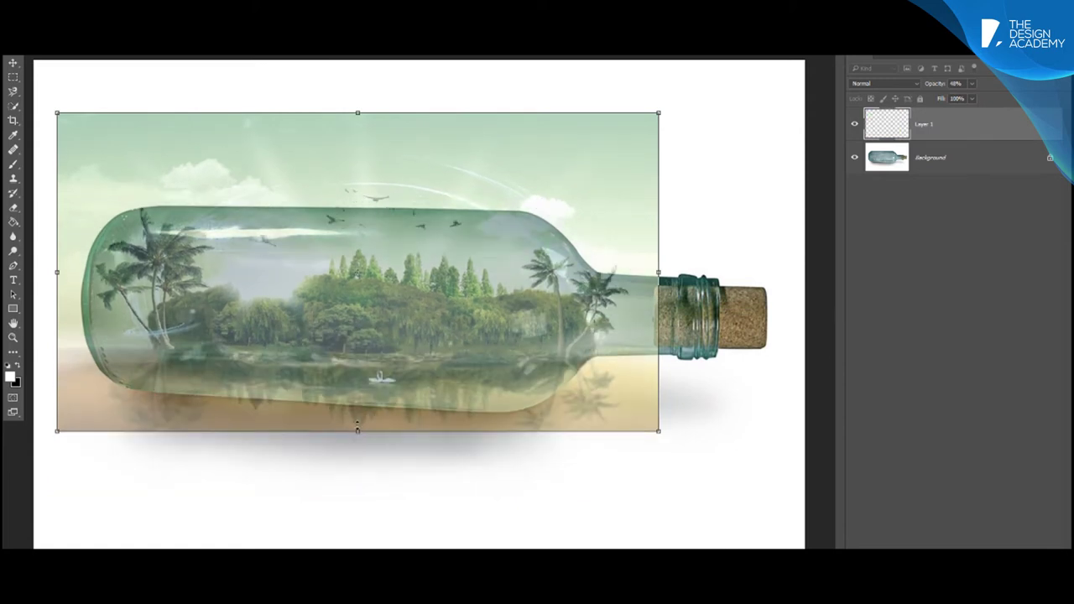
- Squash the island to the bottle's height, restore 100% opacity, and add a layer mask
{"action": "left_click_drag", "start_coordinate": [356, 112], "coordinate": [345, 128]}
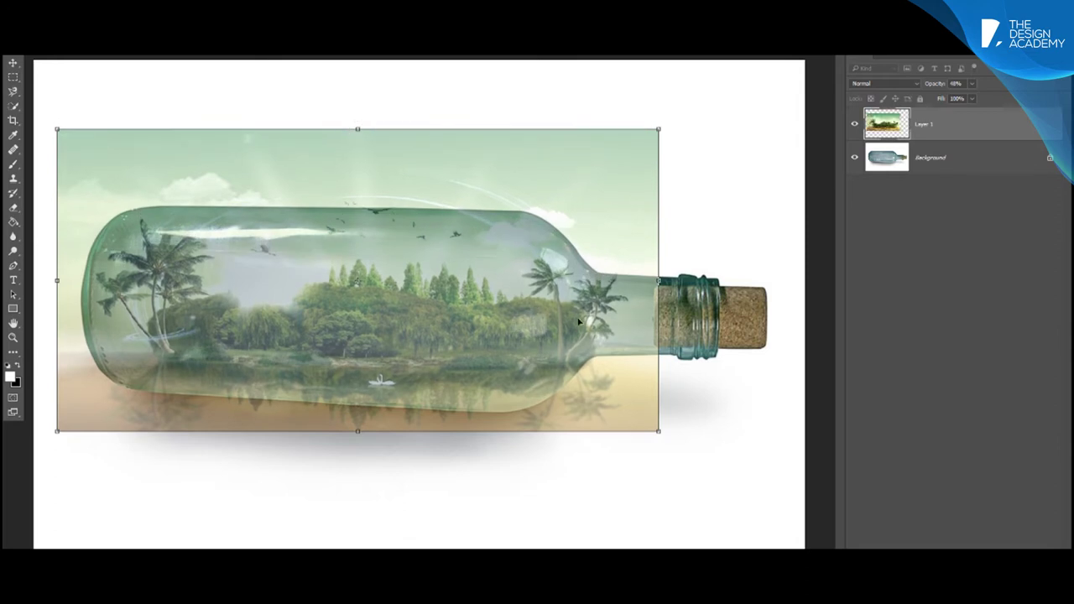
{"action": "left_click_drag", "start_coordinate": [353, 434], "coordinate": [354, 408]}
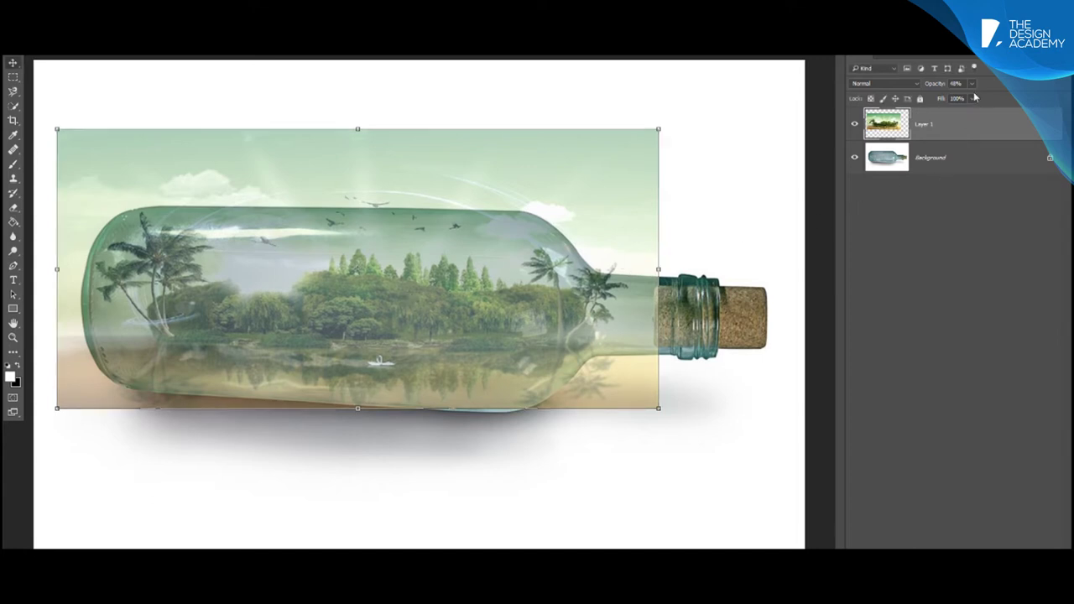
{"action": "left_click", "coordinate": [973, 84]}
{"action": "left_click_drag", "start_coordinate": [974, 99], "coordinate": [1037, 104]}
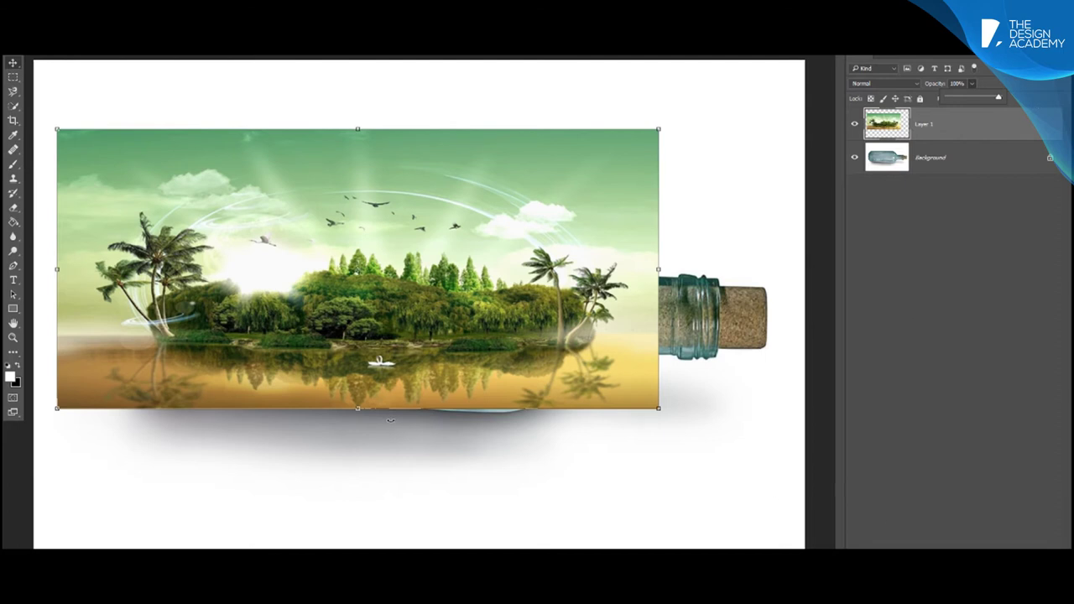
{"action": "left_click_drag", "start_coordinate": [361, 415], "coordinate": [361, 420]}
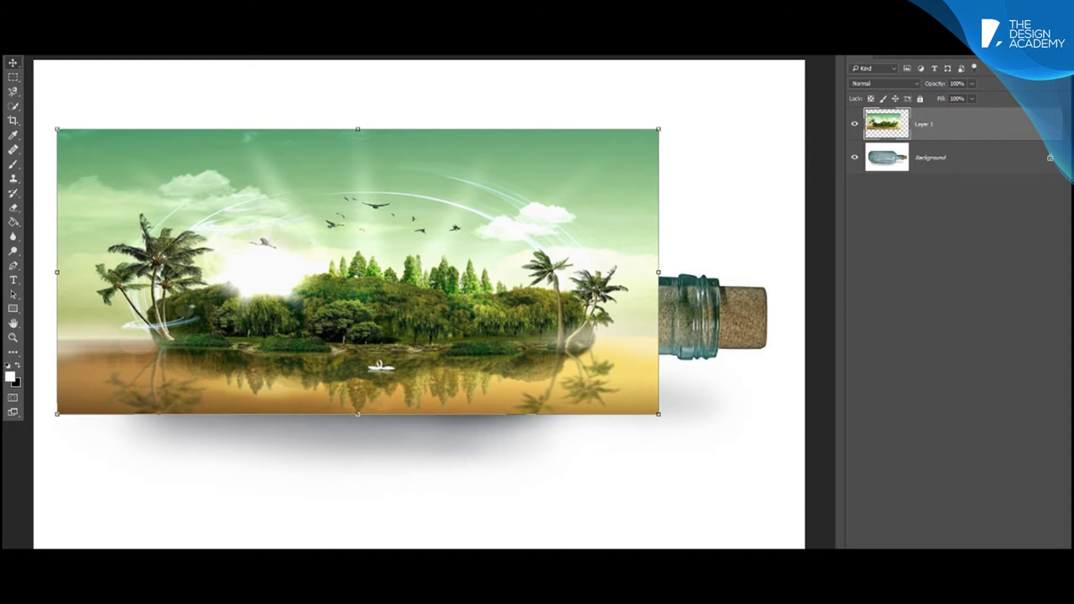
{"action": "left_click", "coordinate": [924, 587]}
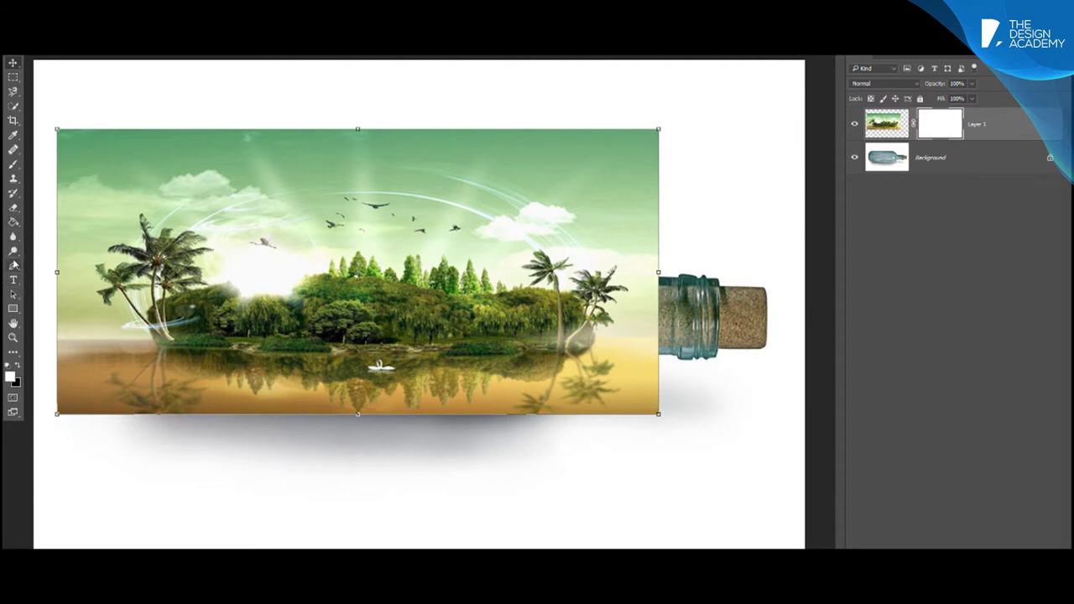
- Commit the resize, invert Layer 1's mask to black, and make the Background layer active
{"action": "key", "text": "Return"}
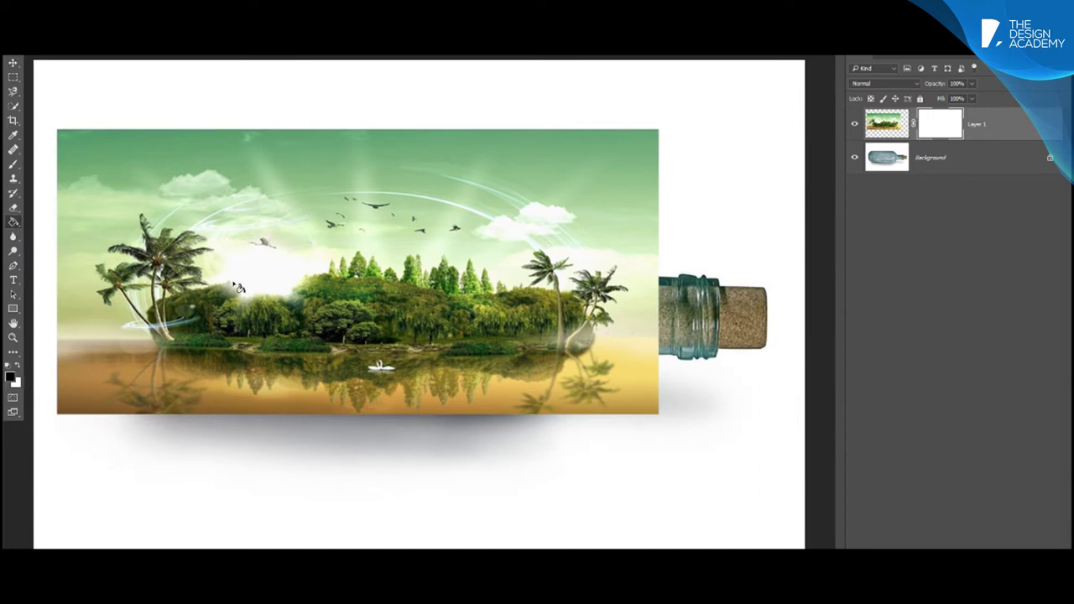
{"action": "key", "text": "ctrl+i"}
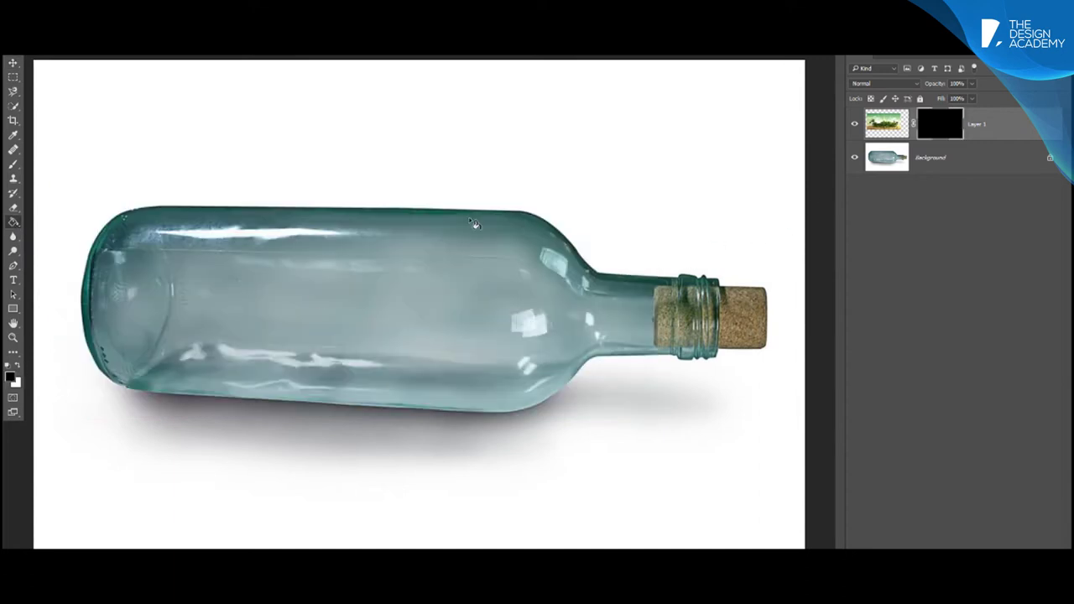
{"action": "left_click", "coordinate": [14, 63]}
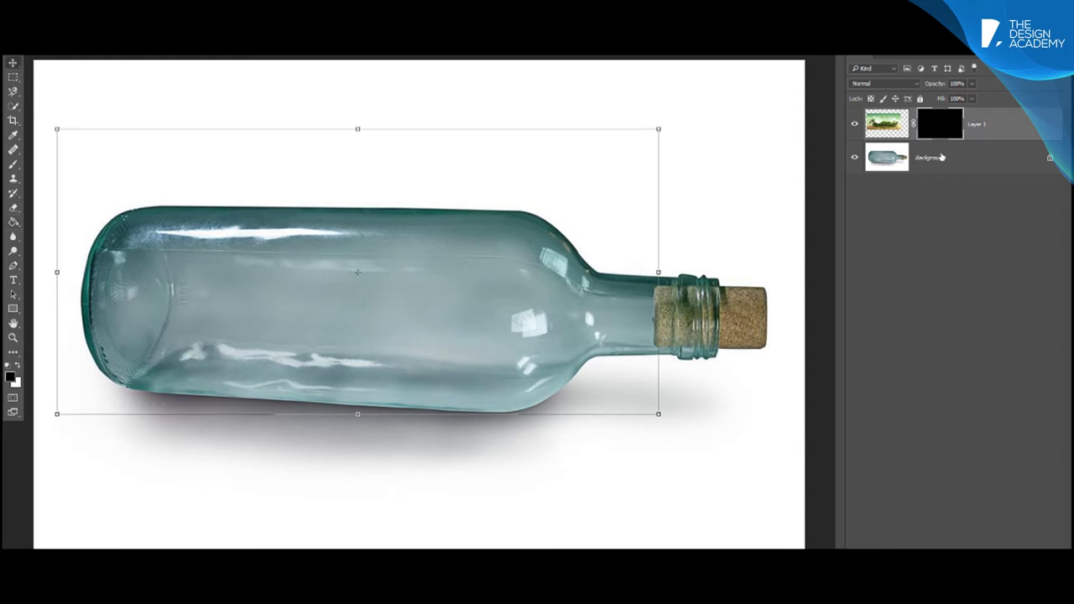
{"action": "left_click", "coordinate": [942, 158]}
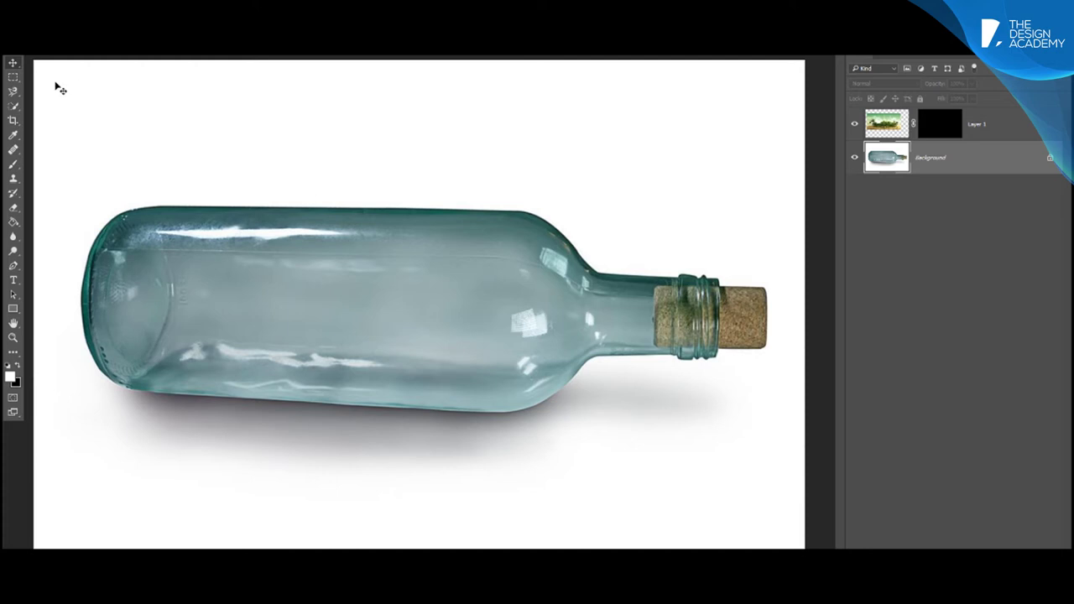
{"action": "left_click", "coordinate": [15, 92]}
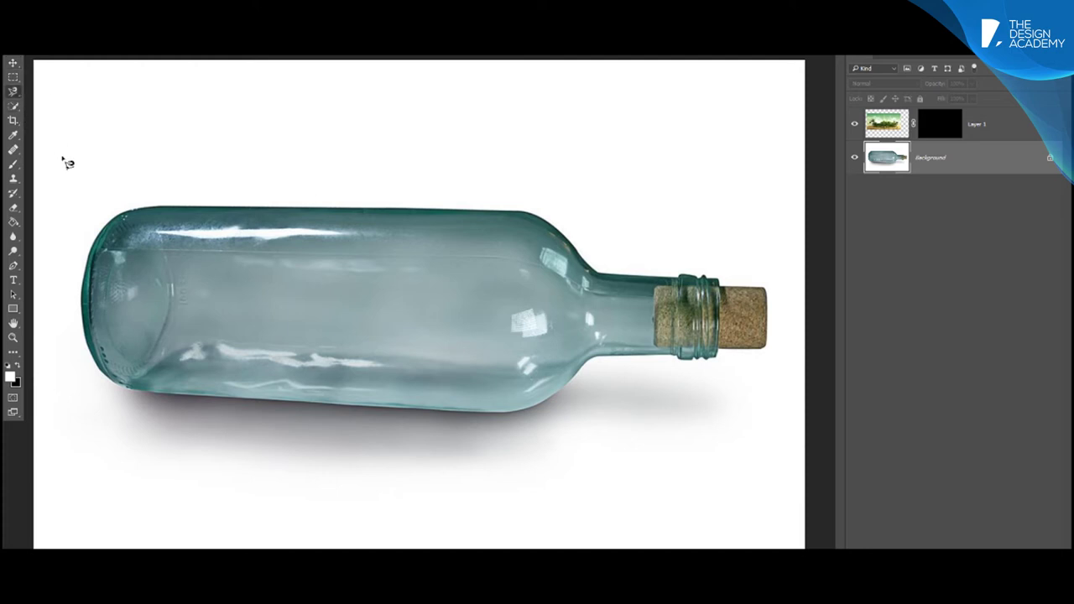
- Trace the bottle's outline with the Magnetic Lasso, dismiss the warning, and restore the selection
{"action": "mouse_move", "coordinate": [105, 225]}
{"action": "left_mouse_down"}
{"action": "mouse_move", "coordinate": [148, 207]}
{"action": "mouse_move", "coordinate": [552, 224]}
{"action": "mouse_move", "coordinate": [603, 275]}
{"action": "mouse_move", "coordinate": [771, 293]}
{"action": "mouse_move", "coordinate": [772, 348]}
{"action": "mouse_move", "coordinate": [743, 360]}
{"action": "mouse_move", "coordinate": [592, 372]}
{"action": "mouse_move", "coordinate": [521, 413]}
{"action": "mouse_move", "coordinate": [415, 420]}
{"action": "mouse_move", "coordinate": [168, 398]}
{"action": "mouse_move", "coordinate": [115, 379]}
{"action": "mouse_move", "coordinate": [89, 310]}
{"action": "mouse_move", "coordinate": [110, 229]}
{"action": "left_mouse_up"}
{"action": "left_click", "coordinate": [111, 220]}
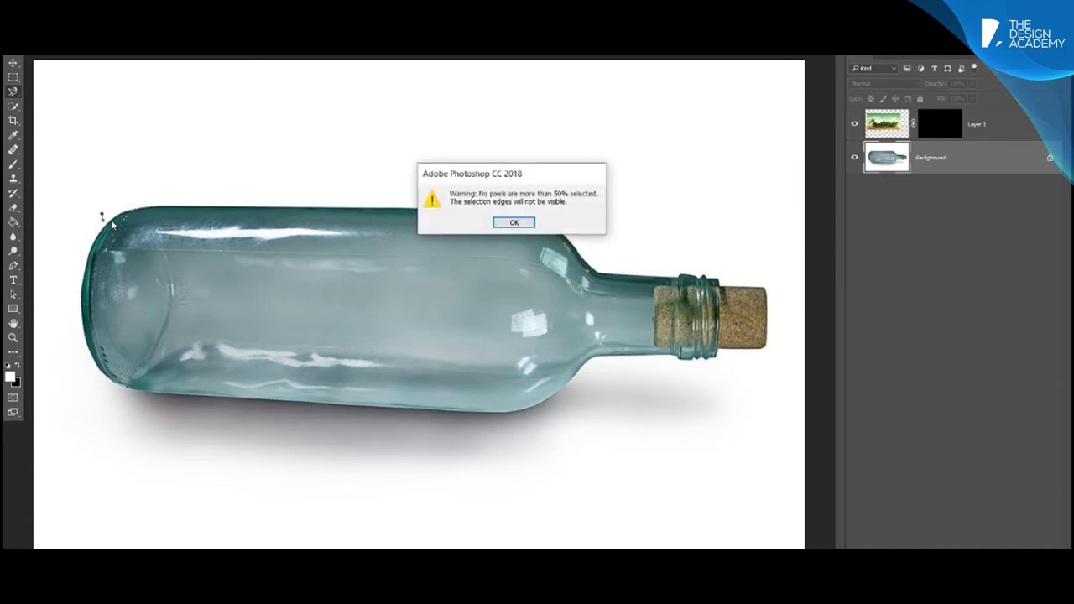
{"action": "left_click", "coordinate": [516, 223]}
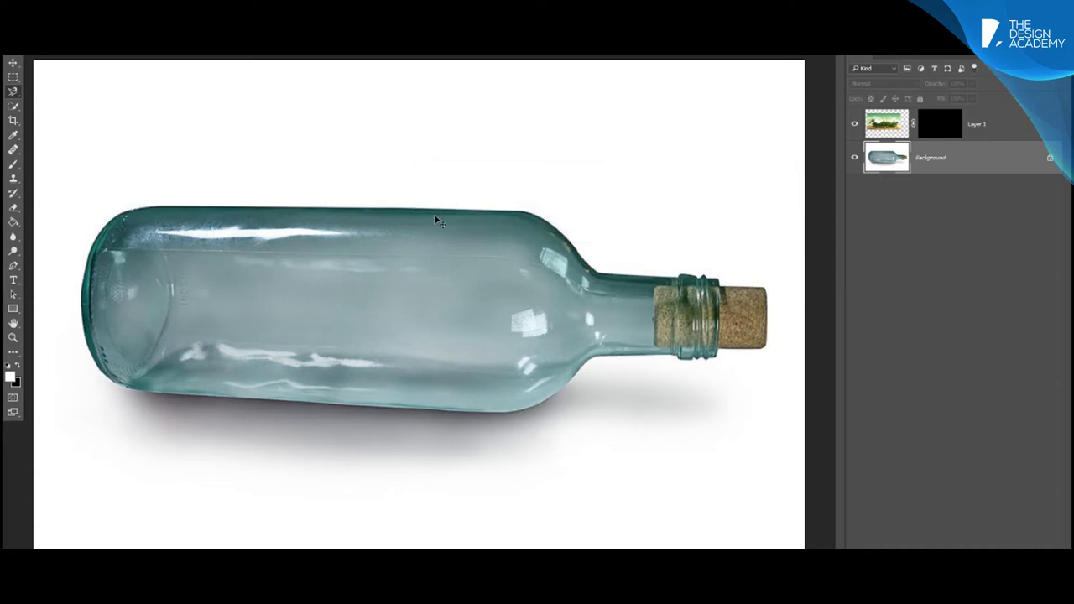
{"action": "key", "text": "ctrl+z"}
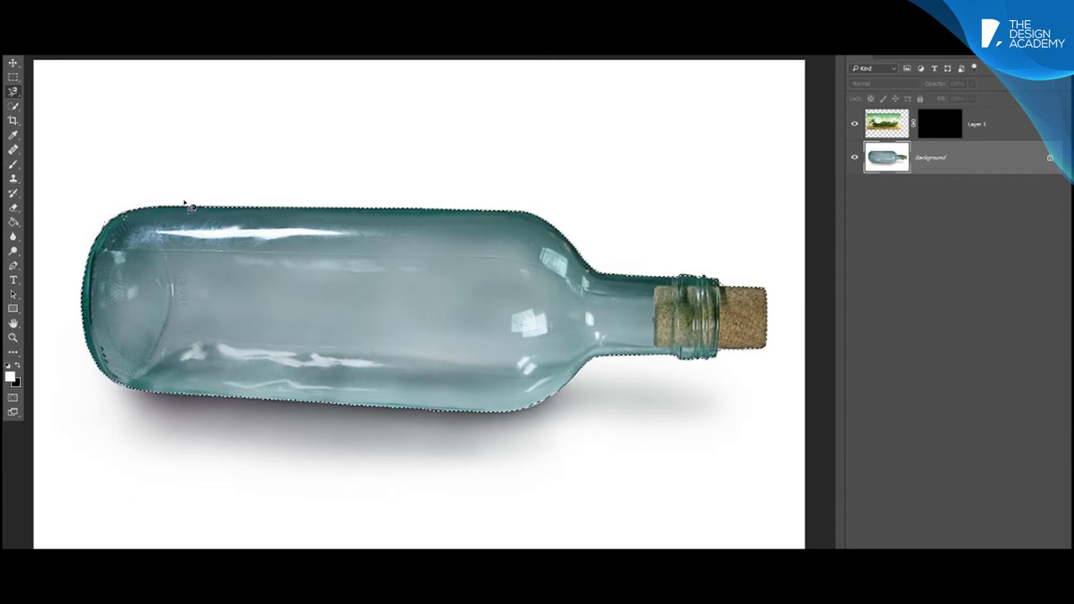
- Invert the selection so it covers only the bottle, including the cork
{"action": "right_click", "coordinate": [184, 202]}
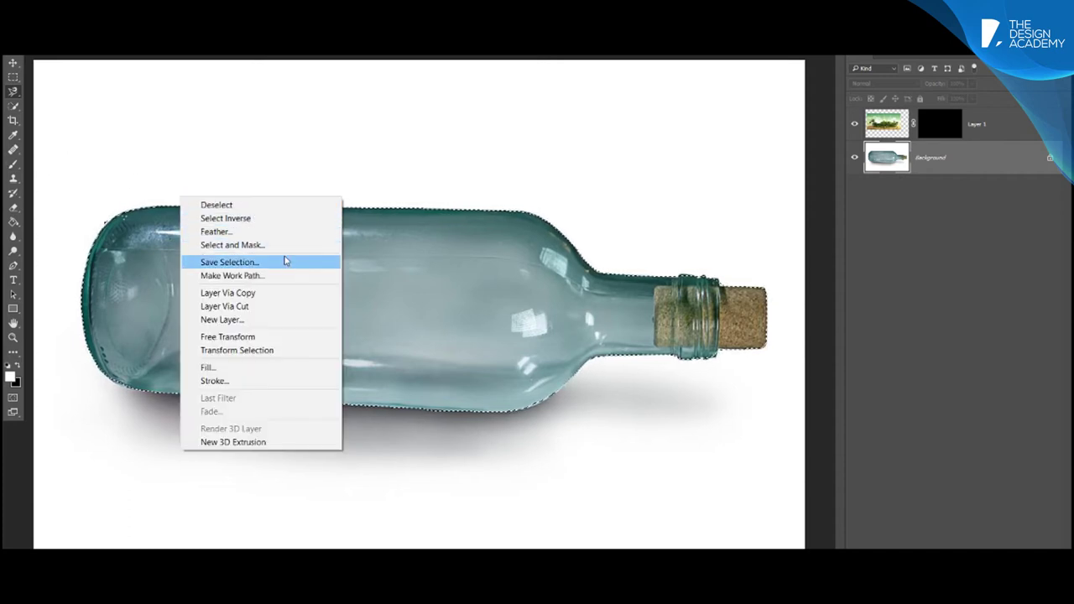
{"action": "right_click", "coordinate": [133, 214]}
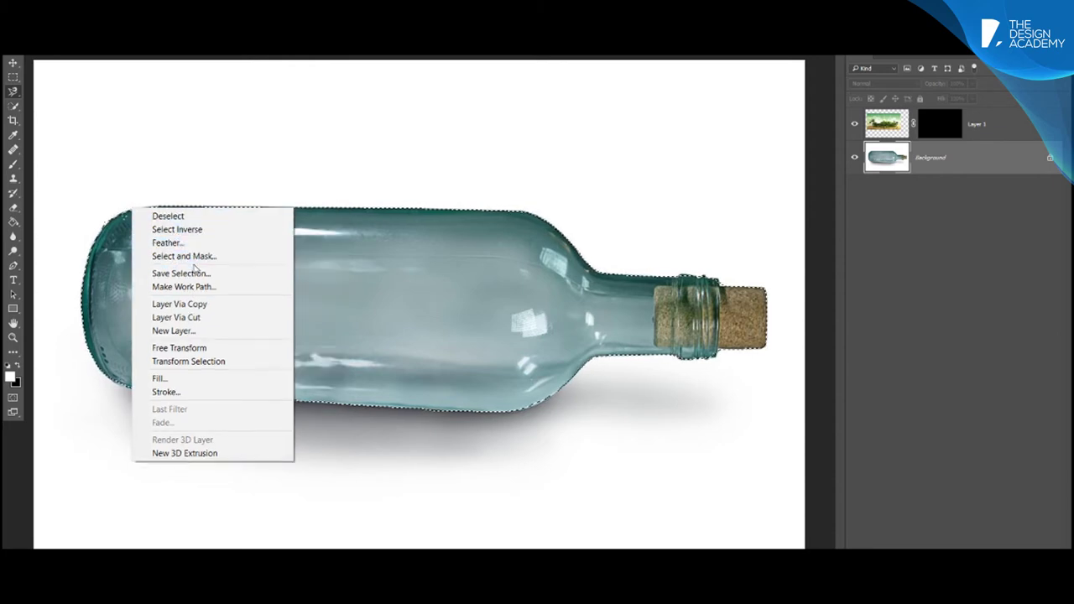
{"action": "left_click", "coordinate": [195, 232]}
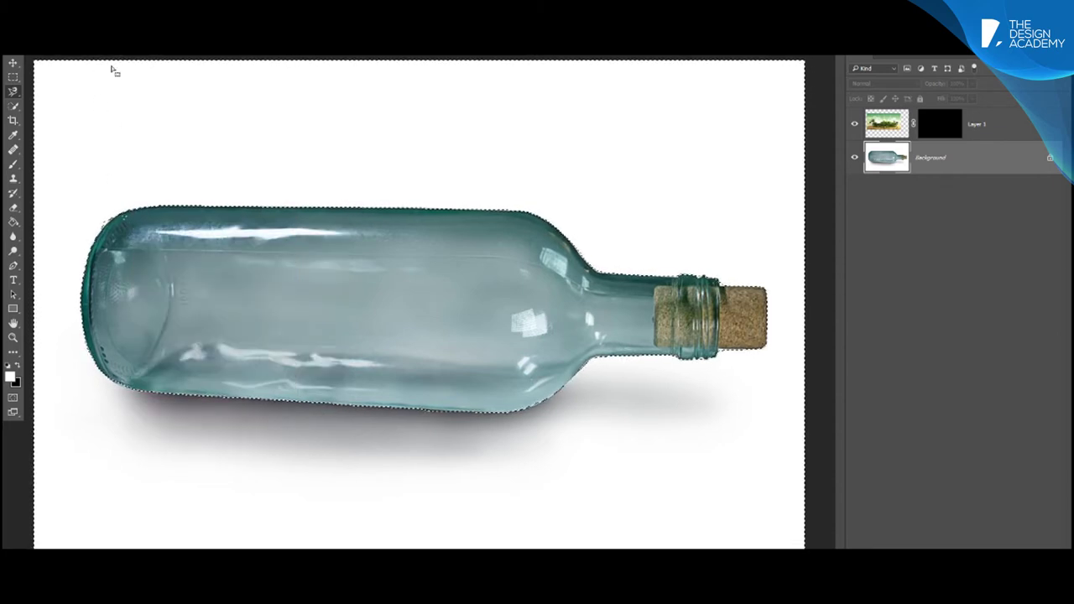
{"action": "key", "text": "ctrl+t"}
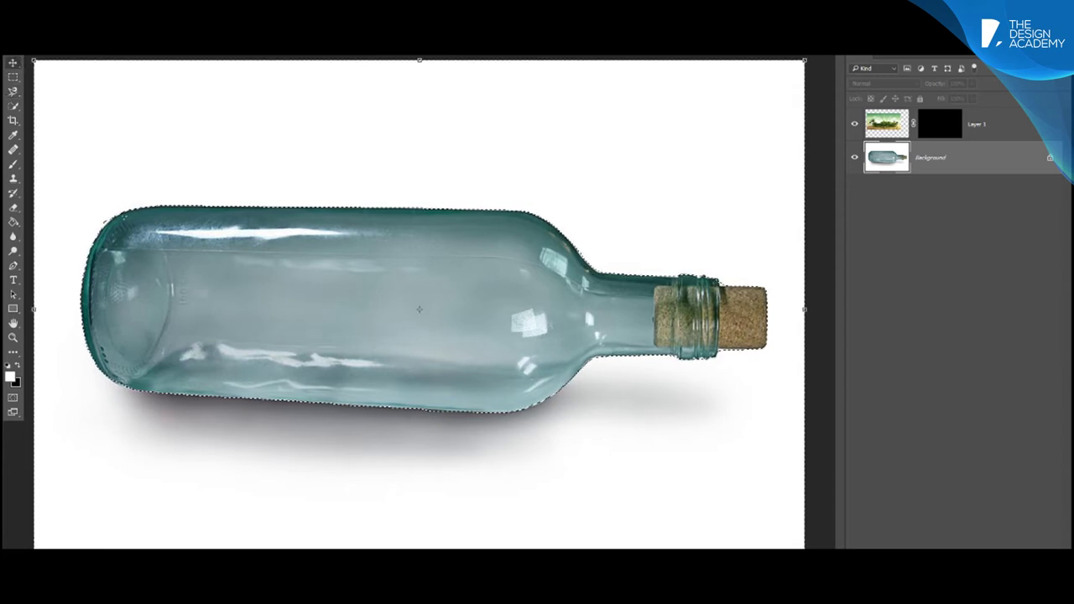
{"action": "left_click", "coordinate": [122, 48]}
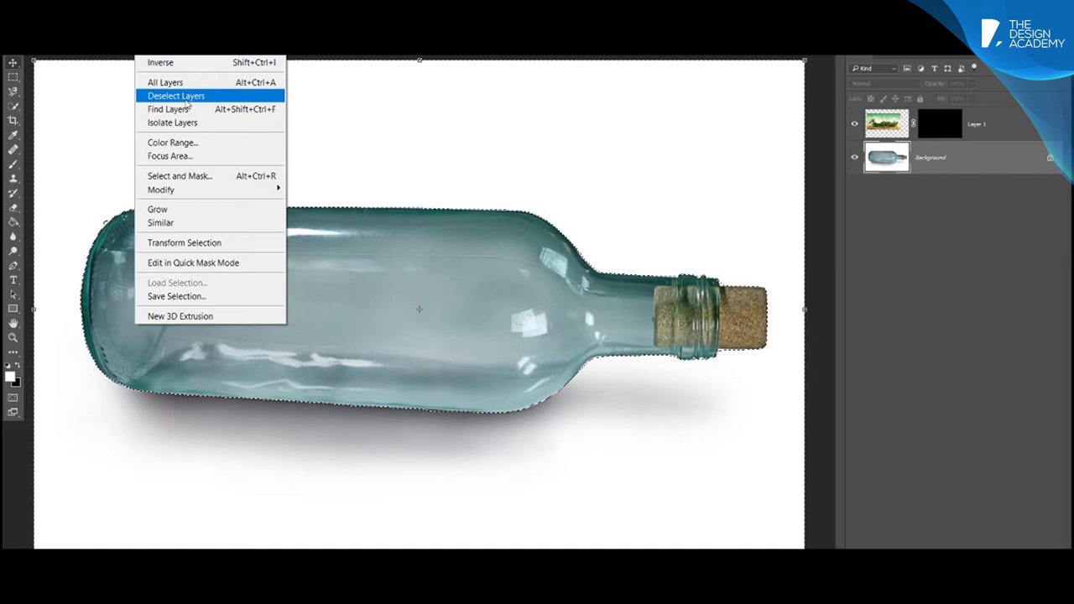
{"action": "left_click", "coordinate": [180, 64]}
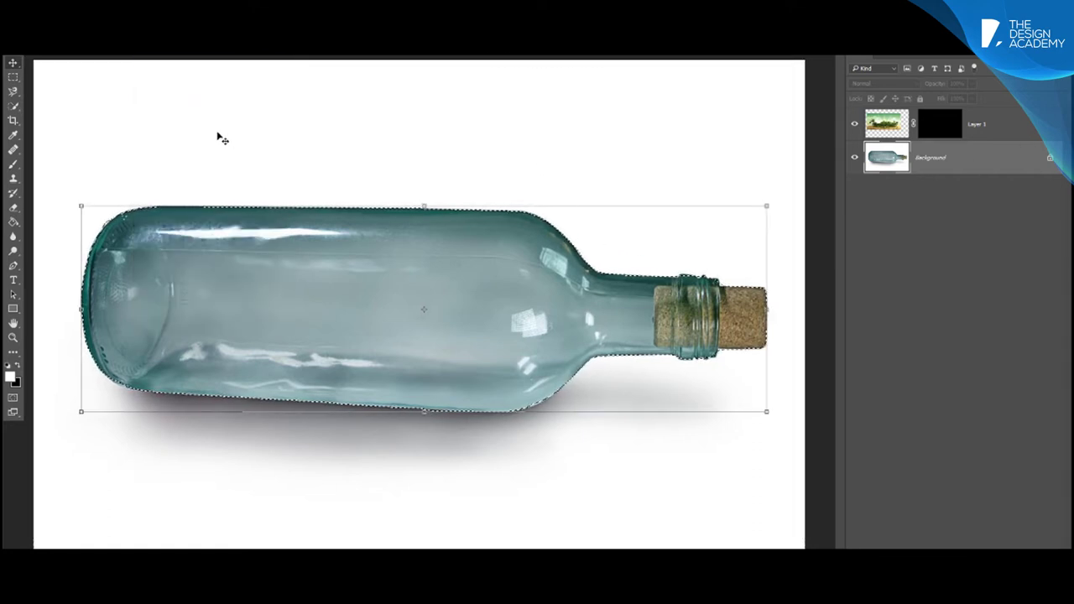
{"action": "left_click", "coordinate": [150, 51]}
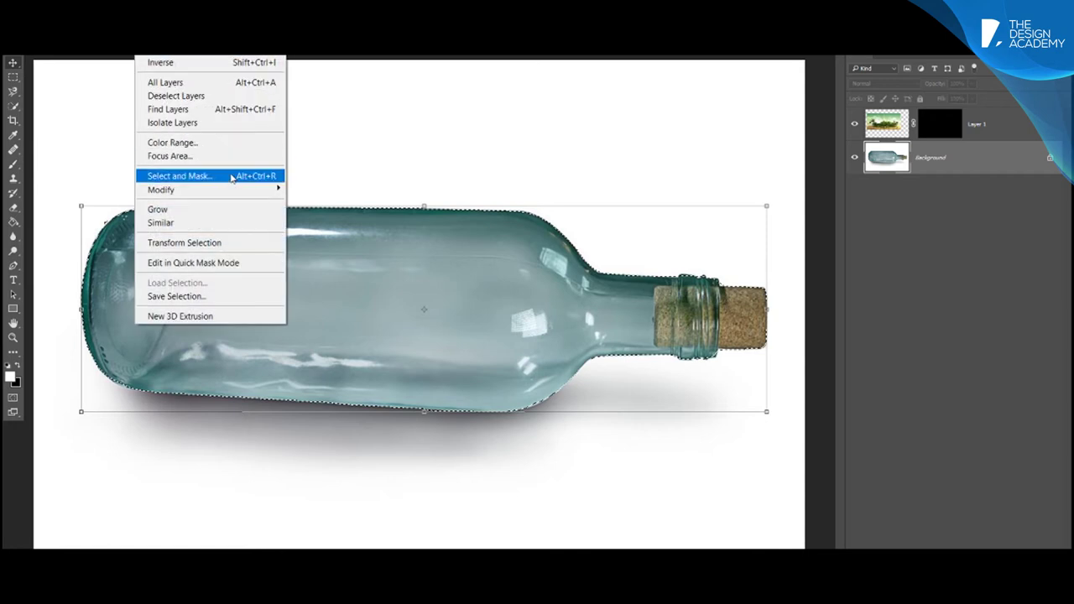
- Contract the bottle selection by 4 px, then feather it with a 20 px radius
{"action": "mouse_move", "coordinate": [161, 190]}
{"action": "left_click", "coordinate": [353, 229]}
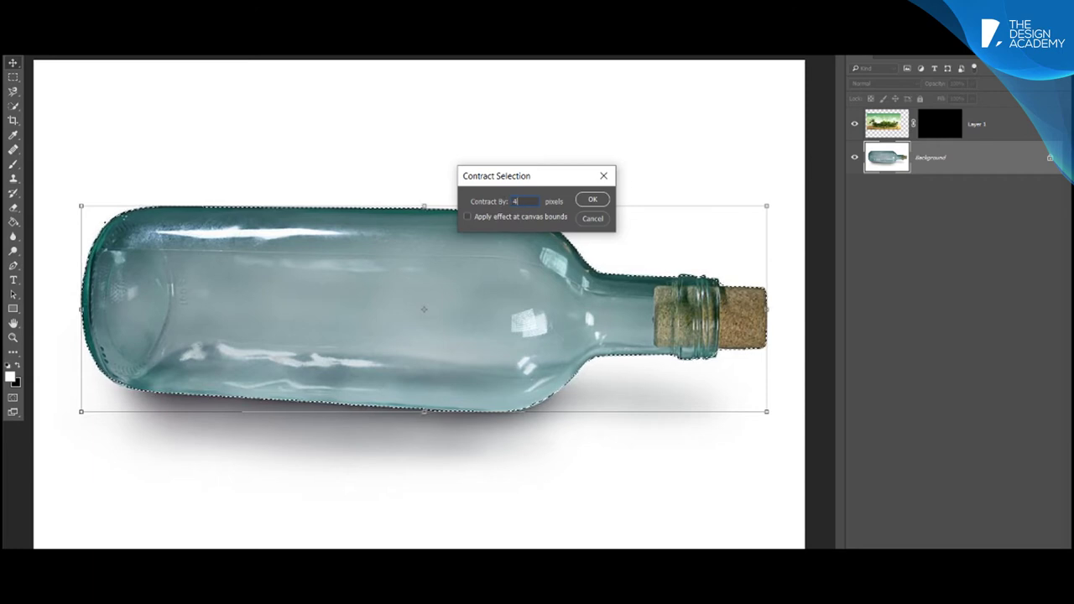
{"action": "left_click", "coordinate": [595, 200]}
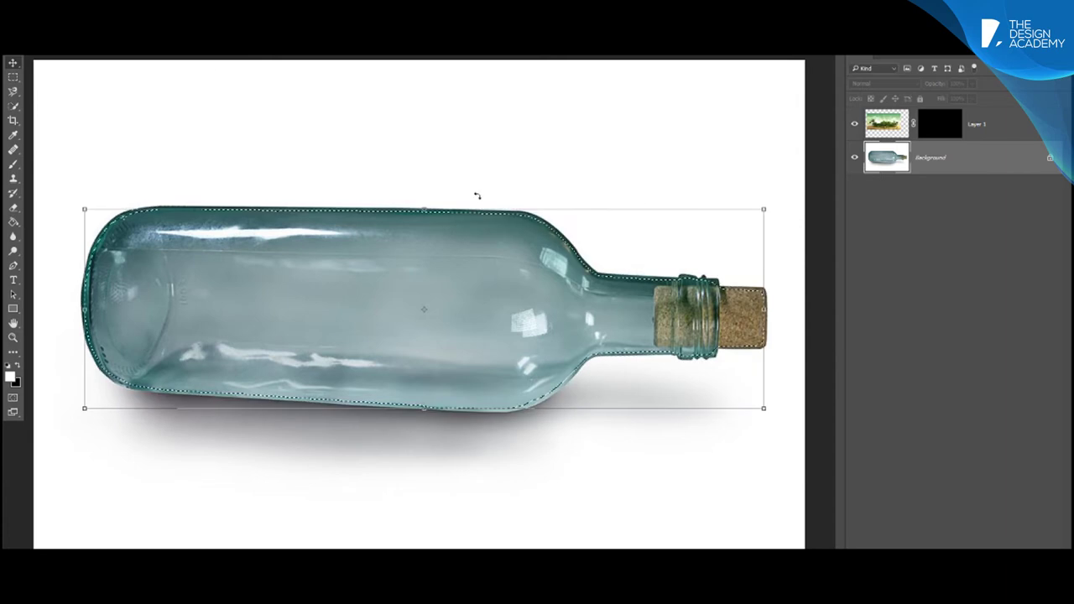
{"action": "left_click", "coordinate": [147, 49]}
{"action": "mouse_move", "coordinate": [161, 189]}
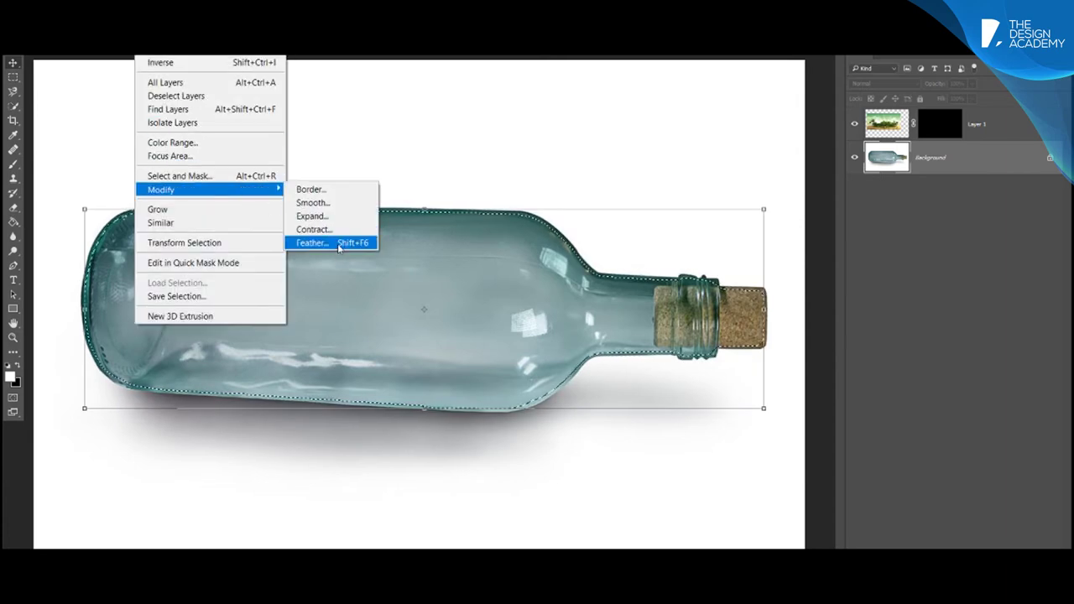
{"action": "left_click", "coordinate": [336, 246]}
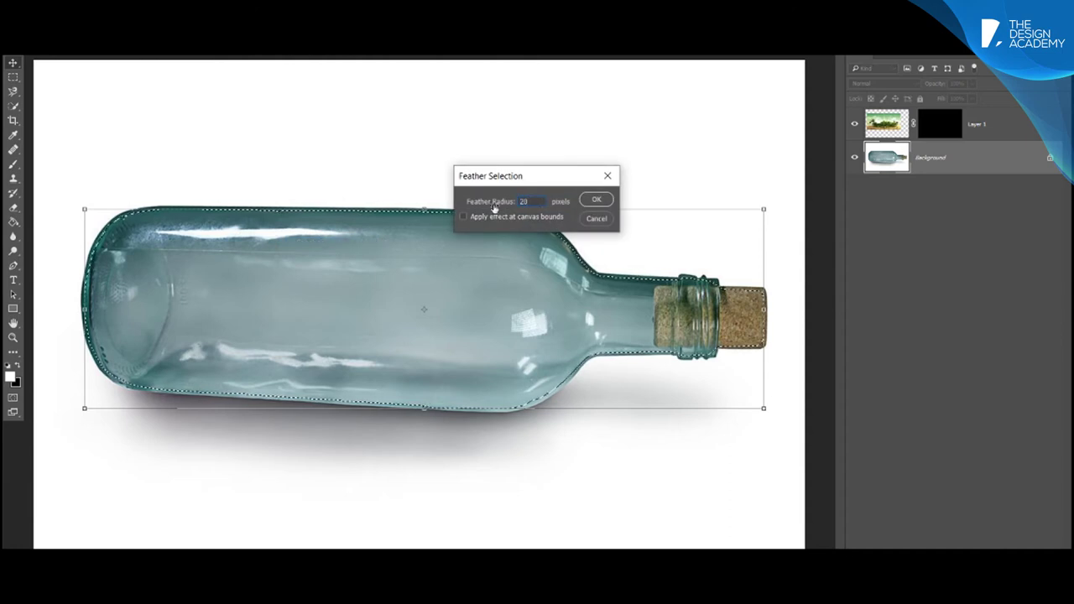
{"action": "left_click", "coordinate": [597, 200]}
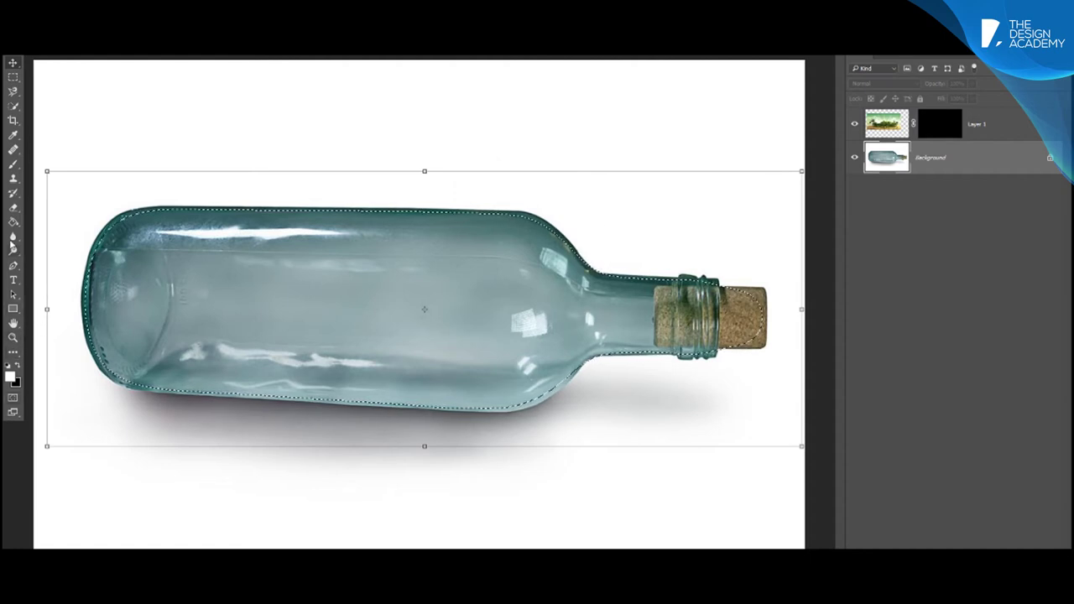
{"action": "left_click", "coordinate": [13, 164]}
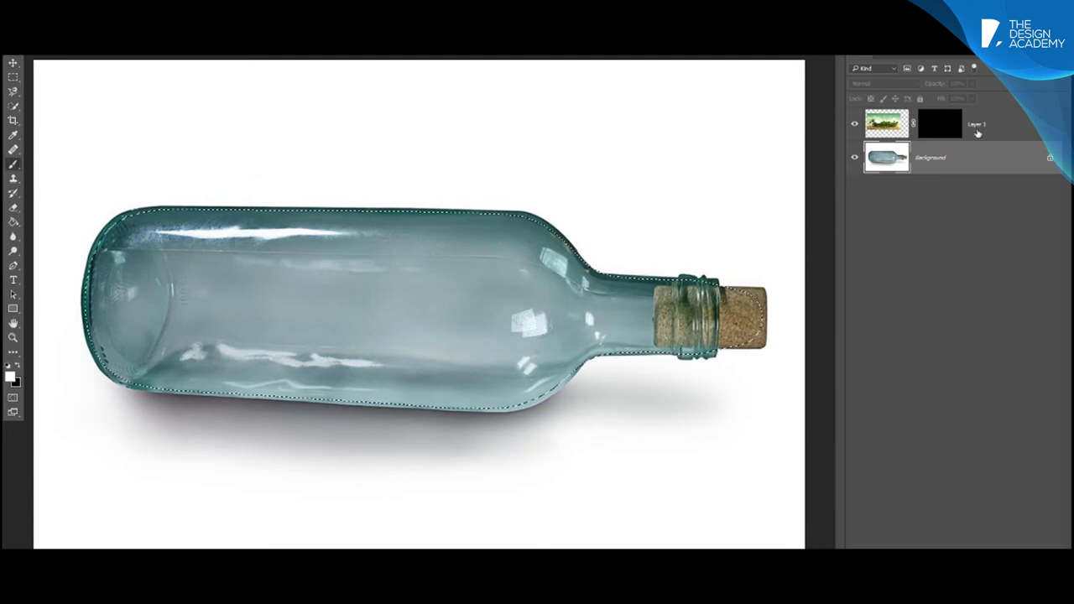
- Paint white on Layer 1's mask inside the bottle, revealing the island toward the neck
{"action": "left_click", "coordinate": [938, 130]}
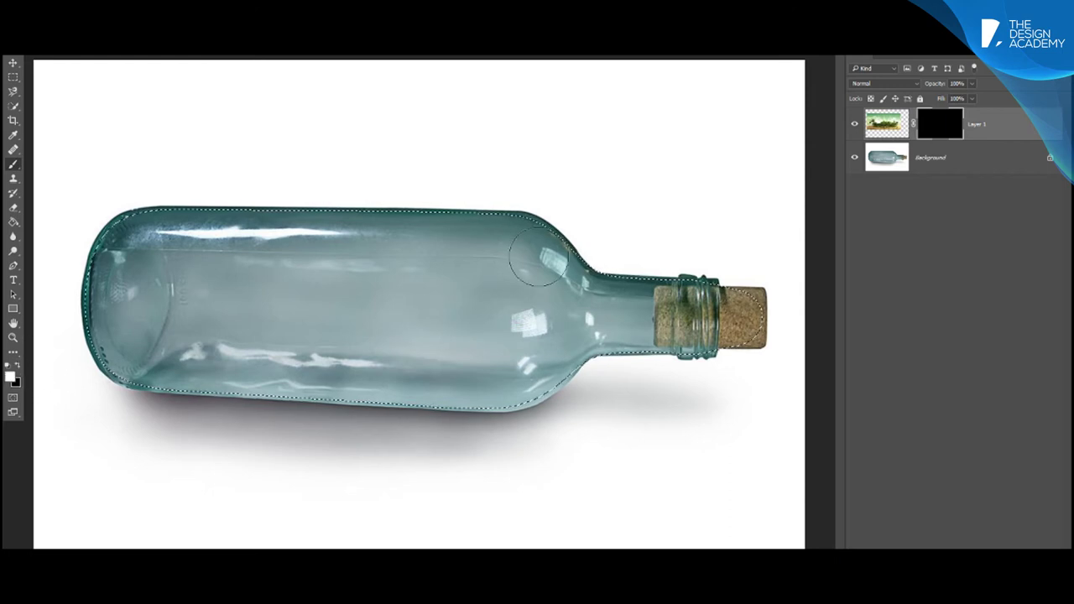
{"action": "left_click_drag", "start_coordinate": [528, 260], "coordinate": [458, 281]}
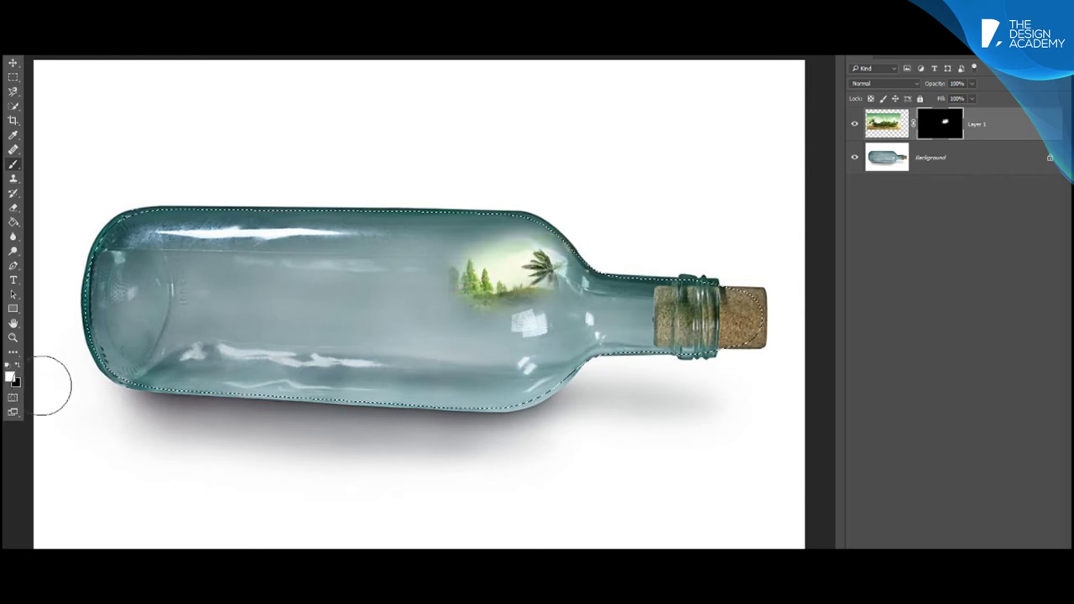
{"action": "left_click", "coordinate": [21, 367]}
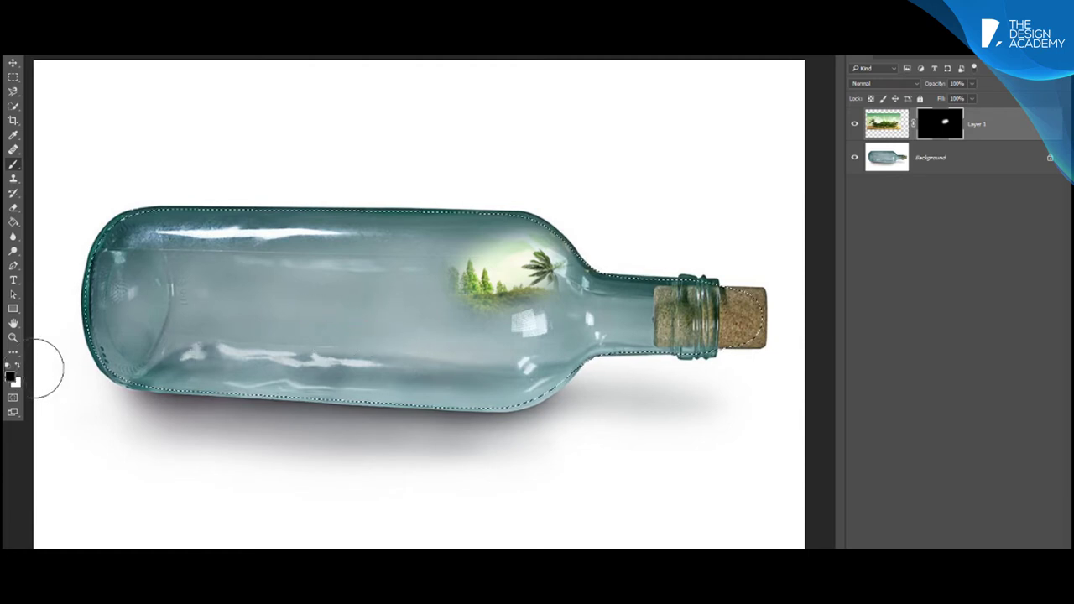
{"action": "left_click", "coordinate": [21, 365]}
{"action": "mouse_move", "coordinate": [504, 310]}
{"action": "left_mouse_down"}
{"action": "mouse_move", "coordinate": [625, 303]}
{"action": "mouse_move", "coordinate": [654, 316]}
{"action": "mouse_move", "coordinate": [509, 375]}
{"action": "mouse_move", "coordinate": [500, 370]}
{"action": "mouse_move", "coordinate": [545, 265]}
{"action": "mouse_move", "coordinate": [472, 235]}
{"action": "mouse_move", "coordinate": [427, 233]}
{"action": "mouse_move", "coordinate": [448, 319]}
{"action": "mouse_move", "coordinate": [437, 296]}
{"action": "mouse_move", "coordinate": [419, 332]}
{"action": "mouse_move", "coordinate": [425, 386]}
{"action": "mouse_move", "coordinate": [390, 369]}
{"action": "mouse_move", "coordinate": [388, 339]}
{"action": "mouse_move", "coordinate": [333, 288]}
{"action": "left_mouse_up"}
- Reveal the left-end palms, sky, water, birds and the area near the neck
{"action": "mouse_move", "coordinate": [283, 244]}
{"action": "left_mouse_down"}
{"action": "mouse_move", "coordinate": [300, 232]}
{"action": "mouse_move", "coordinate": [243, 243]}
{"action": "mouse_move", "coordinate": [193, 227]}
{"action": "mouse_move", "coordinate": [137, 256]}
{"action": "mouse_move", "coordinate": [130, 315]}
{"action": "mouse_move", "coordinate": [193, 336]}
{"action": "left_mouse_up"}
{"action": "mouse_move", "coordinate": [273, 327]}
{"action": "left_mouse_down"}
{"action": "mouse_move", "coordinate": [288, 276]}
{"action": "mouse_move", "coordinate": [235, 277]}
{"action": "mouse_move", "coordinate": [365, 357]}
{"action": "mouse_move", "coordinate": [222, 365]}
{"action": "mouse_move", "coordinate": [395, 387]}
{"action": "mouse_move", "coordinate": [202, 363]}
{"action": "mouse_move", "coordinate": [135, 323]}
{"action": "mouse_move", "coordinate": [186, 372]}
{"action": "mouse_move", "coordinate": [227, 377]}
{"action": "left_mouse_up"}
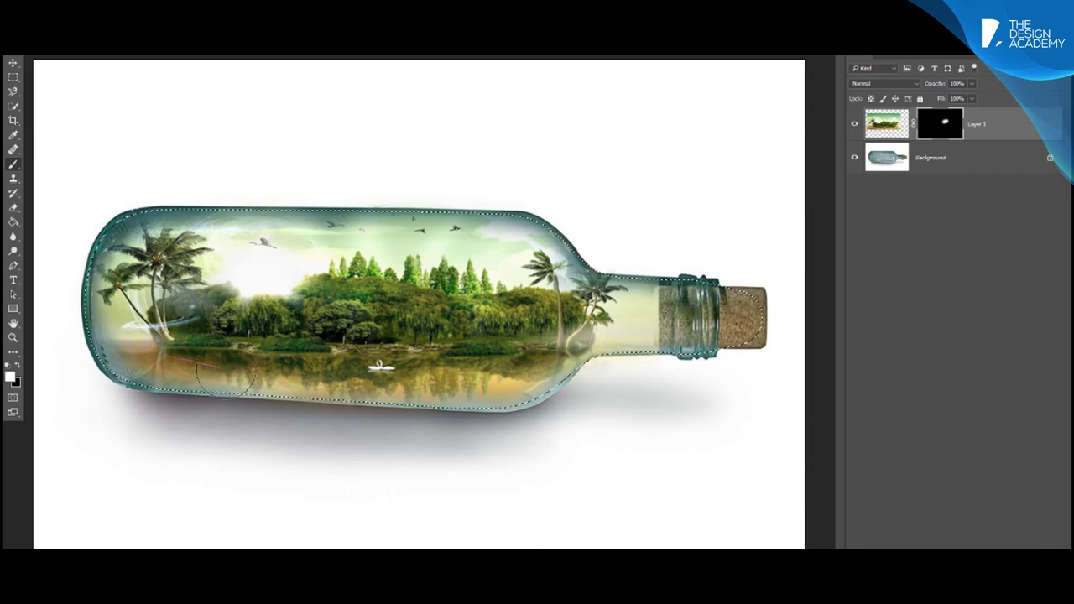
{"action": "mouse_move", "coordinate": [149, 349]}
{"action": "left_mouse_down"}
{"action": "mouse_move", "coordinate": [121, 315]}
{"action": "mouse_move", "coordinate": [130, 331]}
{"action": "mouse_move", "coordinate": [300, 307]}
{"action": "mouse_move", "coordinate": [276, 247]}
{"action": "mouse_move", "coordinate": [288, 227]}
{"action": "mouse_move", "coordinate": [179, 211]}
{"action": "mouse_move", "coordinate": [184, 229]}
{"action": "mouse_move", "coordinate": [138, 319]}
{"action": "mouse_move", "coordinate": [293, 228]}
{"action": "mouse_move", "coordinate": [495, 244]}
{"action": "mouse_move", "coordinate": [562, 269]}
{"action": "mouse_move", "coordinate": [604, 319]}
{"action": "mouse_move", "coordinate": [597, 293]}
{"action": "mouse_move", "coordinate": [400, 223]}
{"action": "mouse_move", "coordinate": [218, 241]}
{"action": "mouse_move", "coordinate": [154, 294]}
{"action": "mouse_move", "coordinate": [353, 348]}
{"action": "mouse_move", "coordinate": [441, 386]}
{"action": "mouse_move", "coordinate": [370, 373]}
{"action": "mouse_move", "coordinate": [201, 373]}
{"action": "mouse_move", "coordinate": [482, 389]}
{"action": "mouse_move", "coordinate": [584, 338]}
{"action": "mouse_move", "coordinate": [377, 378]}
{"action": "mouse_move", "coordinate": [210, 304]}
{"action": "left_mouse_up"}
{"action": "mouse_move", "coordinate": [135, 298]}
{"action": "left_mouse_down"}
{"action": "mouse_move", "coordinate": [138, 328]}
{"action": "mouse_move", "coordinate": [193, 346]}
{"action": "mouse_move", "coordinate": [202, 269]}
{"action": "mouse_move", "coordinate": [283, 242]}
{"action": "mouse_move", "coordinate": [311, 269]}
{"action": "left_mouse_up"}
{"action": "left_click_drag", "start_coordinate": [605, 326], "coordinate": [663, 319]}
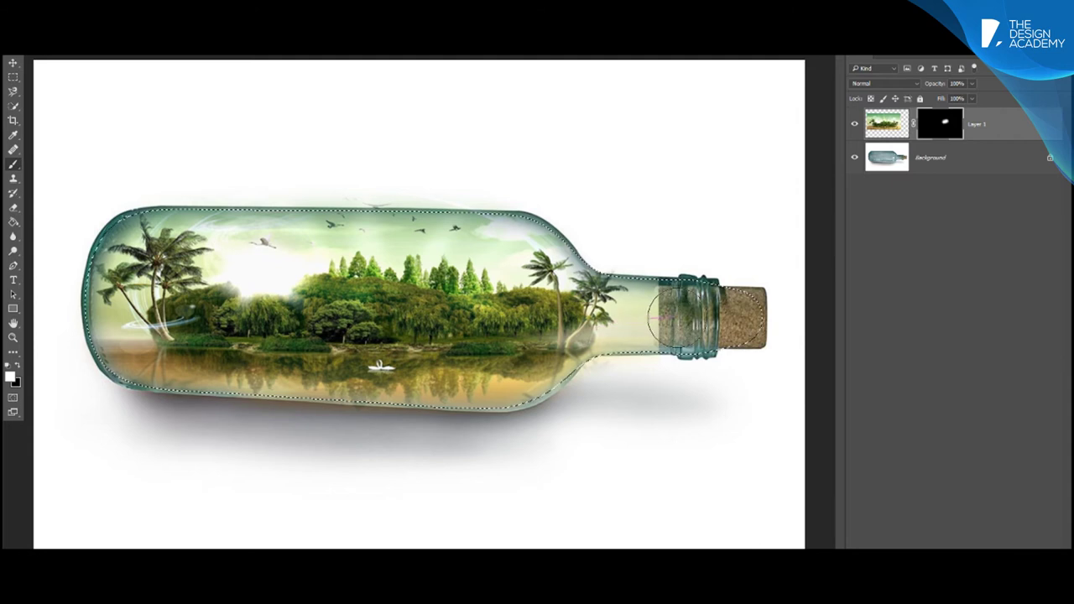
{"action": "mouse_move", "coordinate": [657, 319]}
{"action": "left_mouse_down"}
{"action": "mouse_move", "coordinate": [626, 294]}
{"action": "mouse_move", "coordinate": [96, 239]}
{"action": "left_mouse_up"}
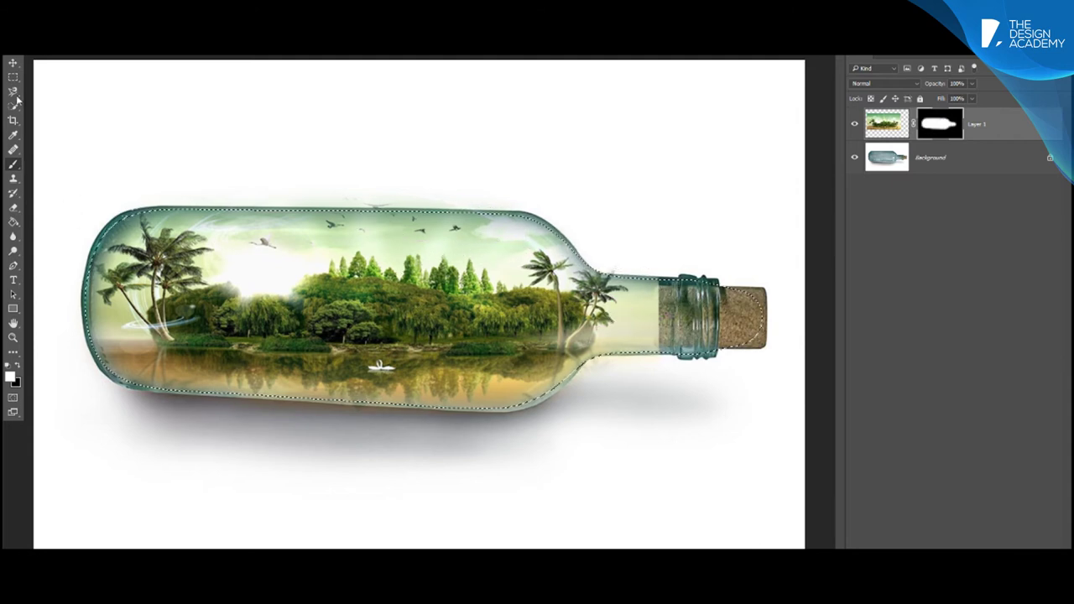
- Deselect the bottle from the Marquee tool's right-click menu
{"action": "left_click", "coordinate": [12, 63]}
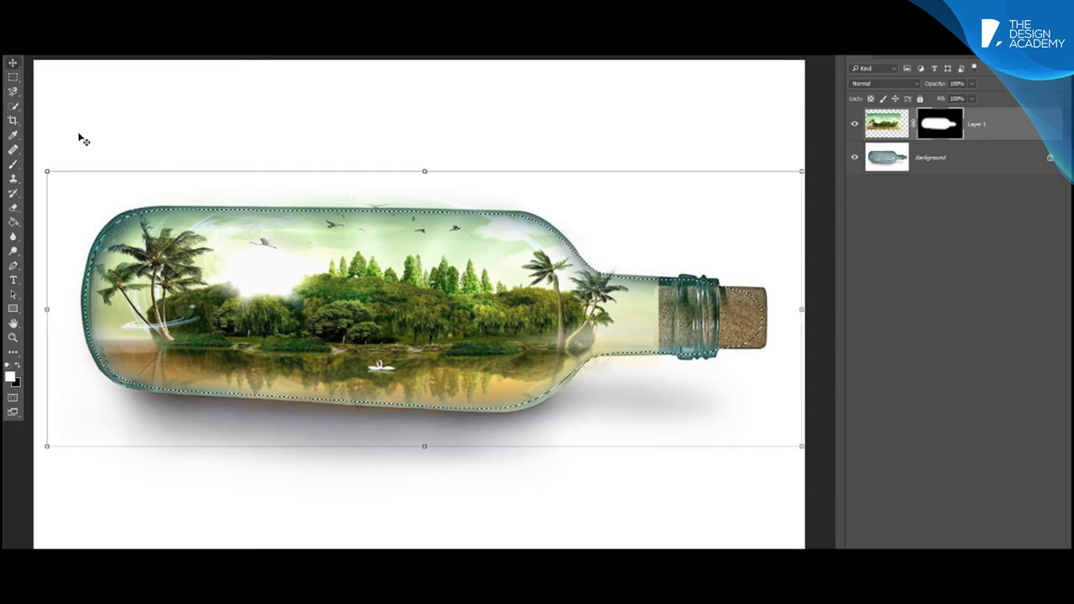
{"action": "left_click", "coordinate": [13, 76]}
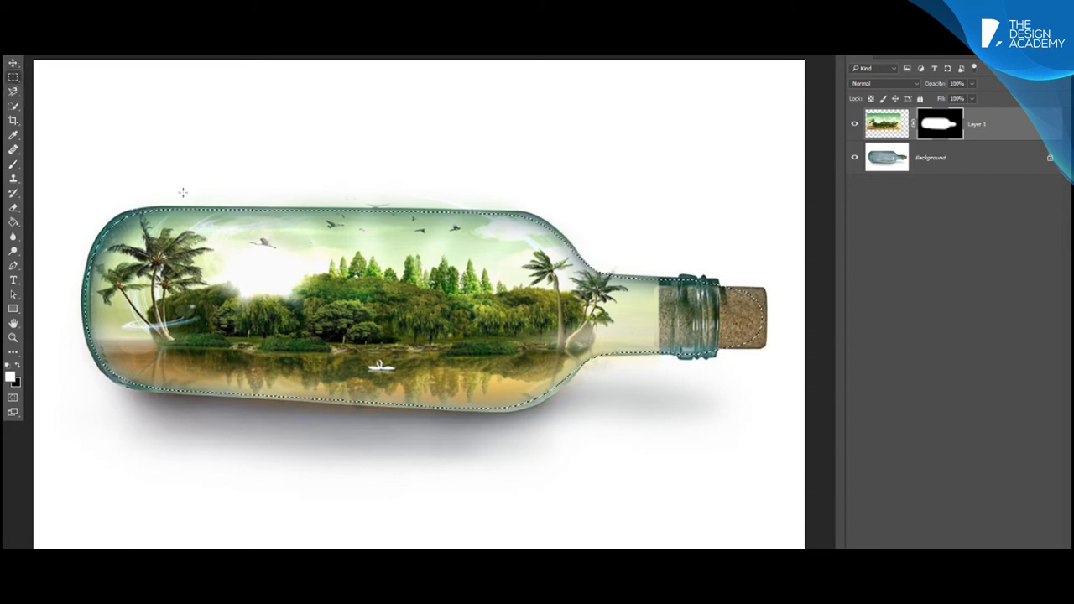
{"action": "right_click", "coordinate": [241, 252]}
{"action": "left_click", "coordinate": [256, 254]}
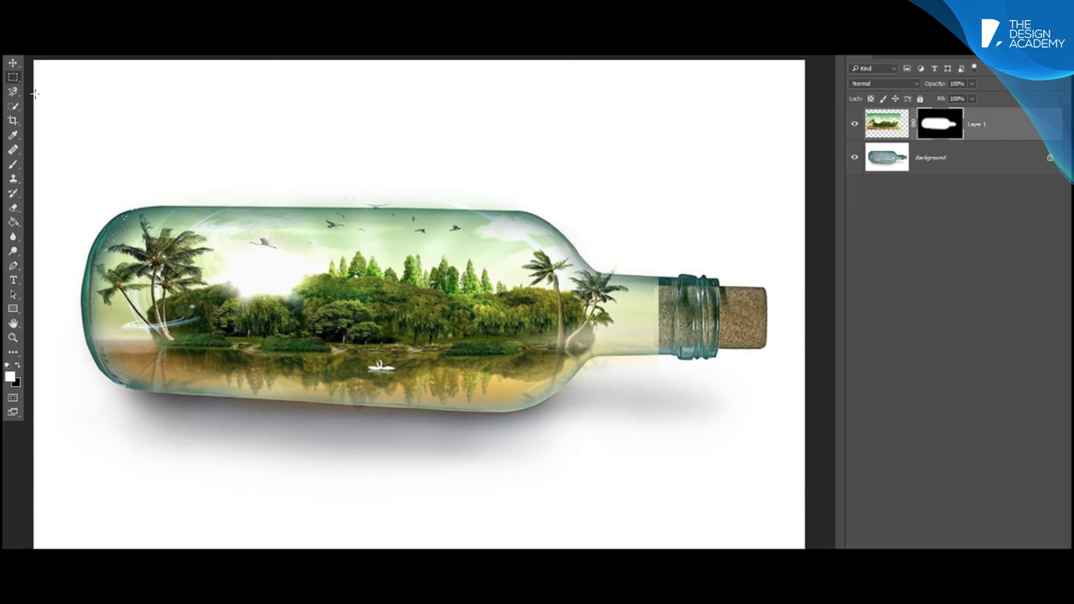
- Clear the layer selection and create a new empty Layer 2 on top
{"action": "left_click", "coordinate": [13, 63]}
{"action": "left_click", "coordinate": [955, 297]}
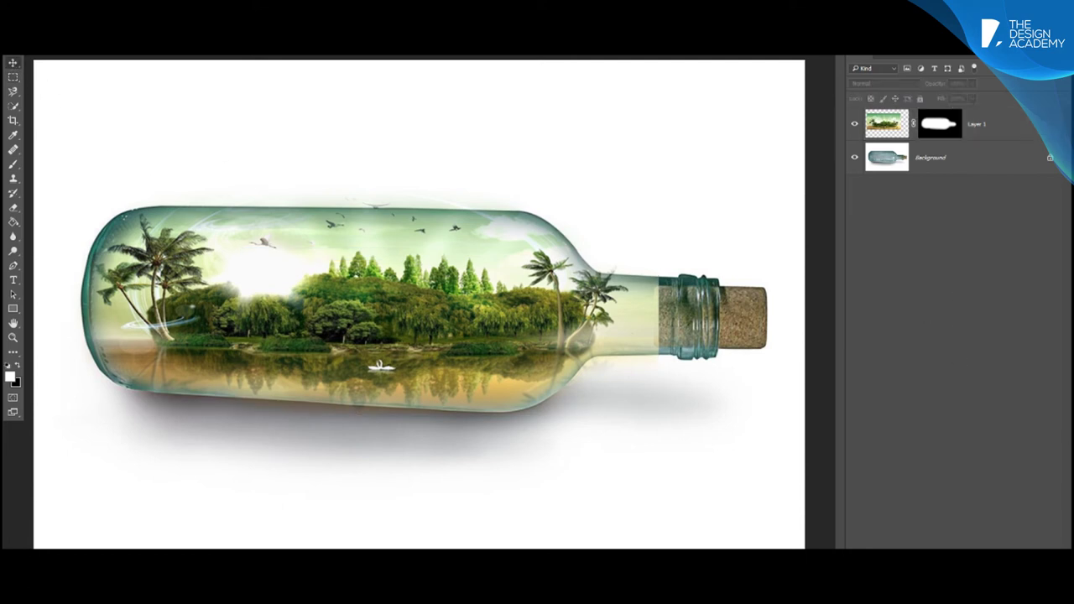
{"action": "key", "text": "ctrl+shift+alt+n"}
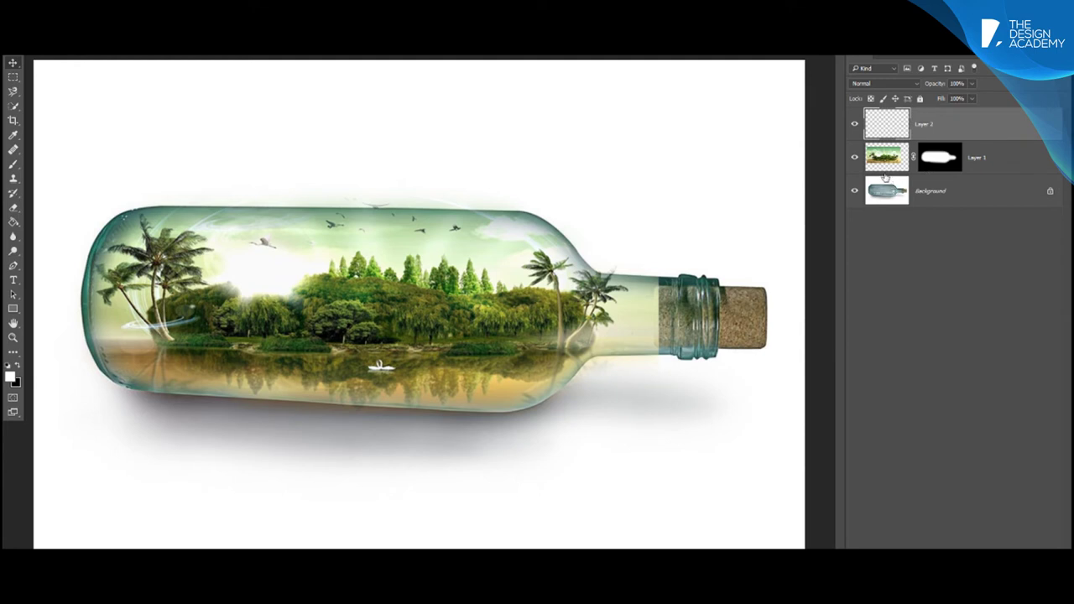
- Flip a merged copy of the scene on Layer 2 below the bottle at 37% opacity
{"action": "key", "text": "ctrl+shift+alt+e"}
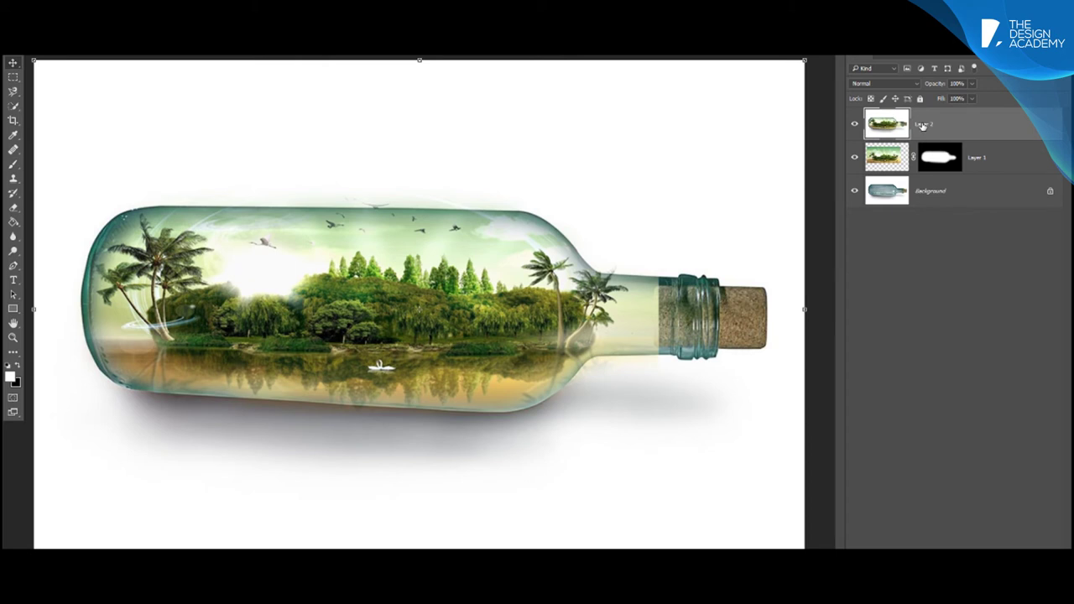
{"action": "right_click", "coordinate": [597, 192]}
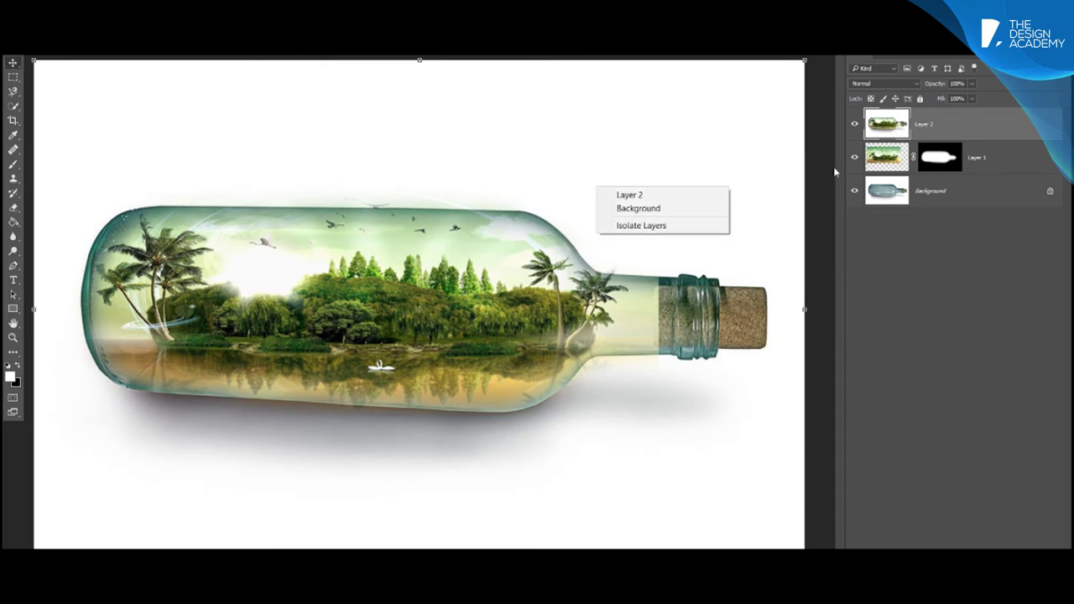
{"action": "left_click", "coordinate": [927, 124]}
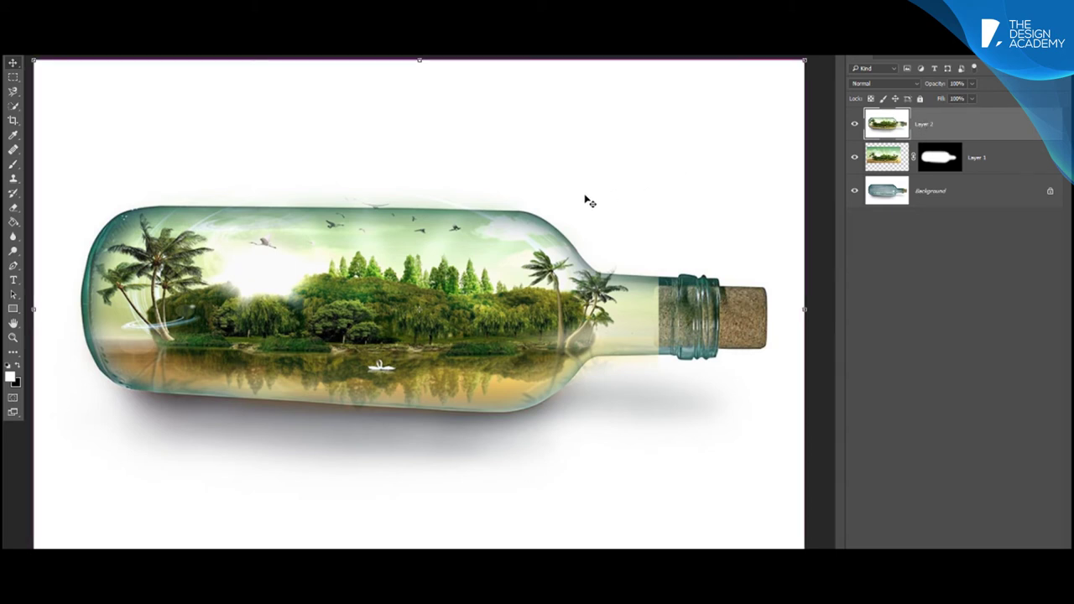
{"action": "right_click", "coordinate": [523, 179]}
{"action": "left_click", "coordinate": [607, 373]}
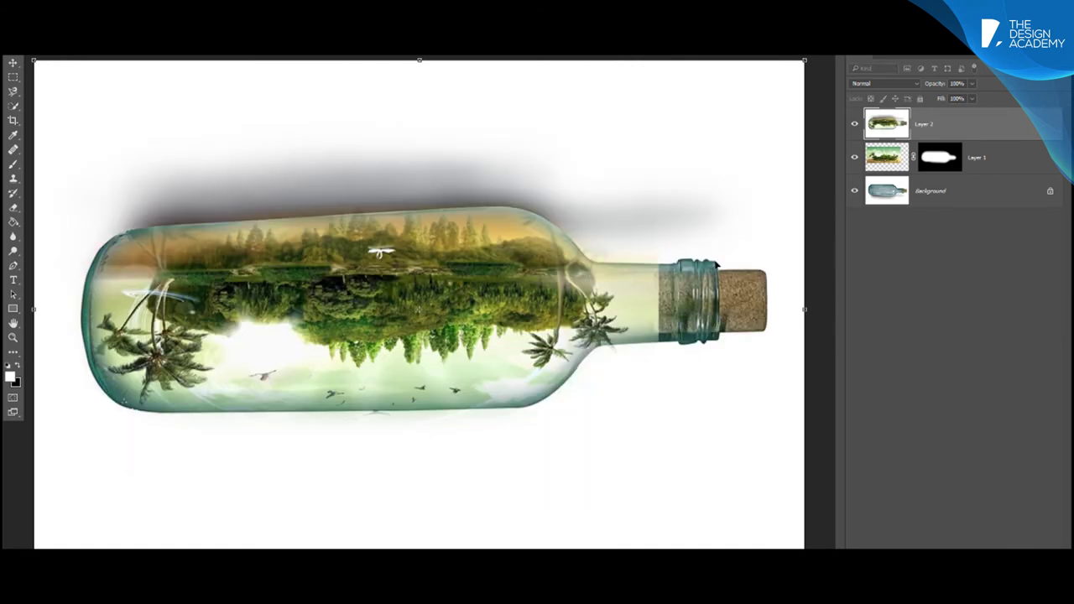
{"action": "mouse_move", "coordinate": [576, 254]}
{"action": "left_mouse_down"}
{"action": "mouse_move", "coordinate": [507, 365]}
{"action": "mouse_move", "coordinate": [470, 316]}
{"action": "left_mouse_up"}
{"action": "left_click", "coordinate": [971, 84]}
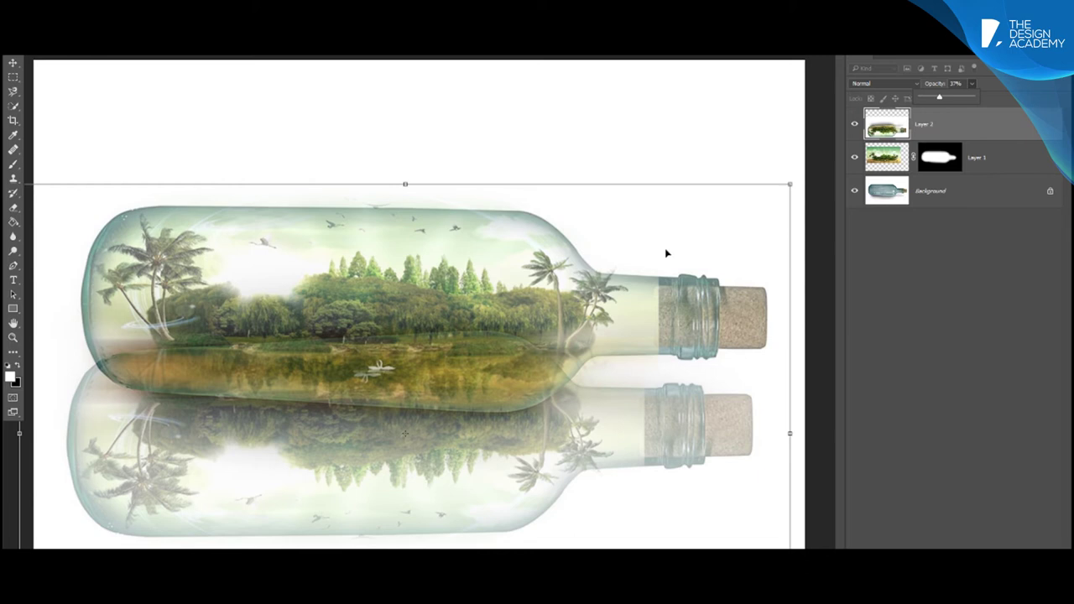
- Fit the canvas on screen and nudge the reflection down and left, undoing a slight tilt
{"action": "right_click", "coordinate": [476, 250]}
{"action": "left_click", "coordinate": [517, 250]}
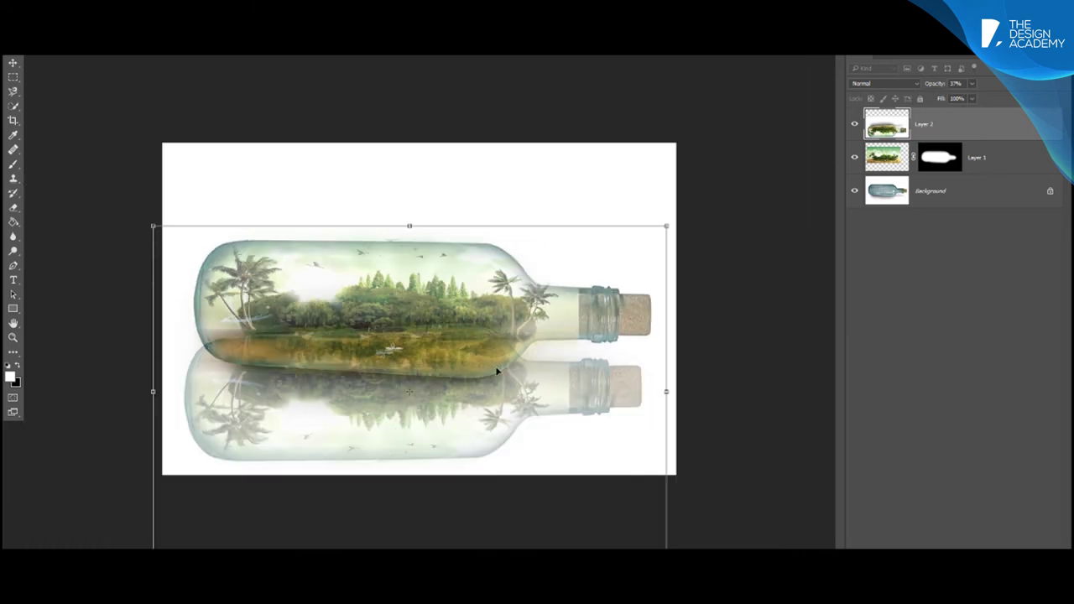
{"action": "left_click_drag", "start_coordinate": [497, 371], "coordinate": [502, 418]}
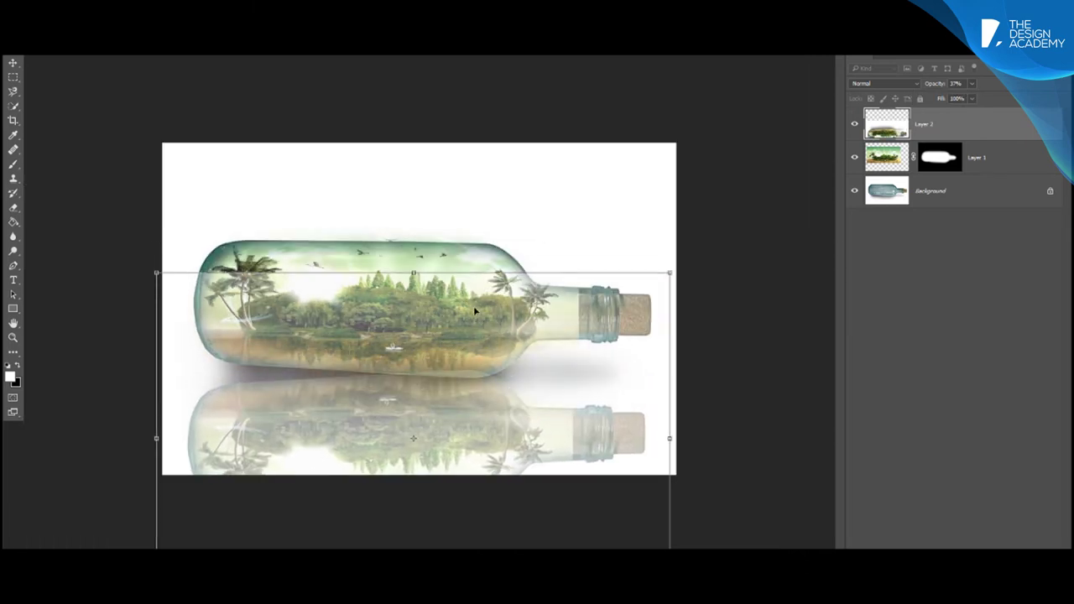
{"action": "left_click_drag", "start_coordinate": [447, 379], "coordinate": [437, 416]}
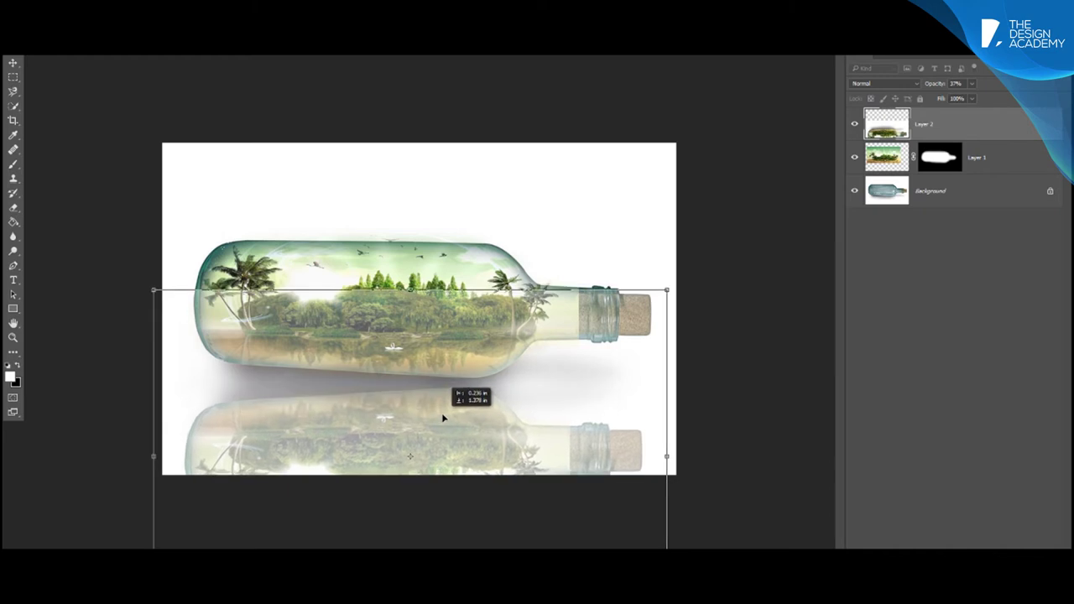
{"action": "left_click_drag", "start_coordinate": [438, 415], "coordinate": [432, 416]}
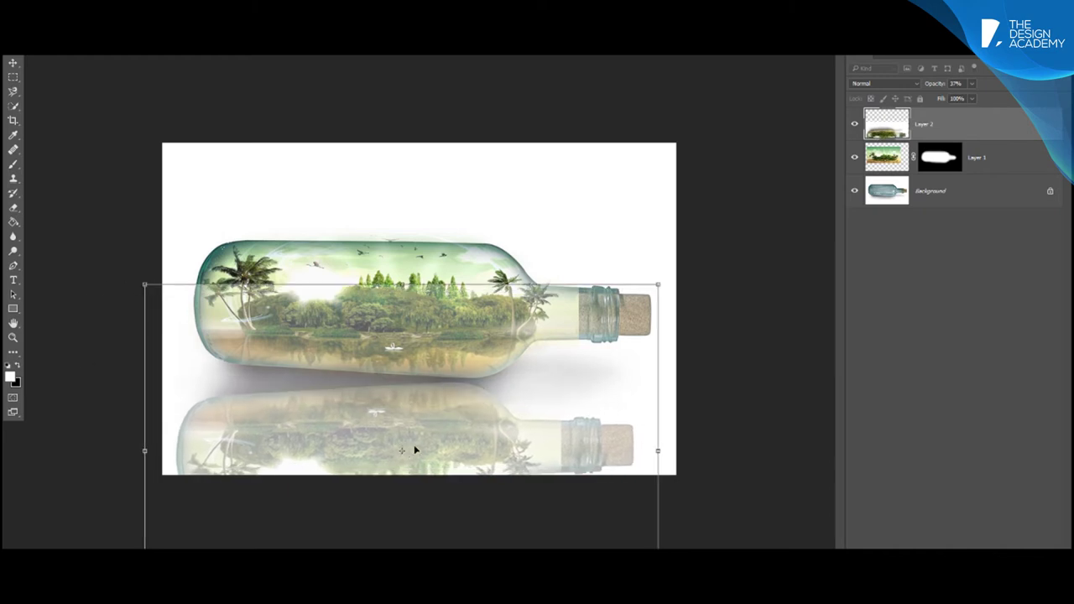
{"action": "left_click_drag", "start_coordinate": [125, 275], "coordinate": [132, 264]}
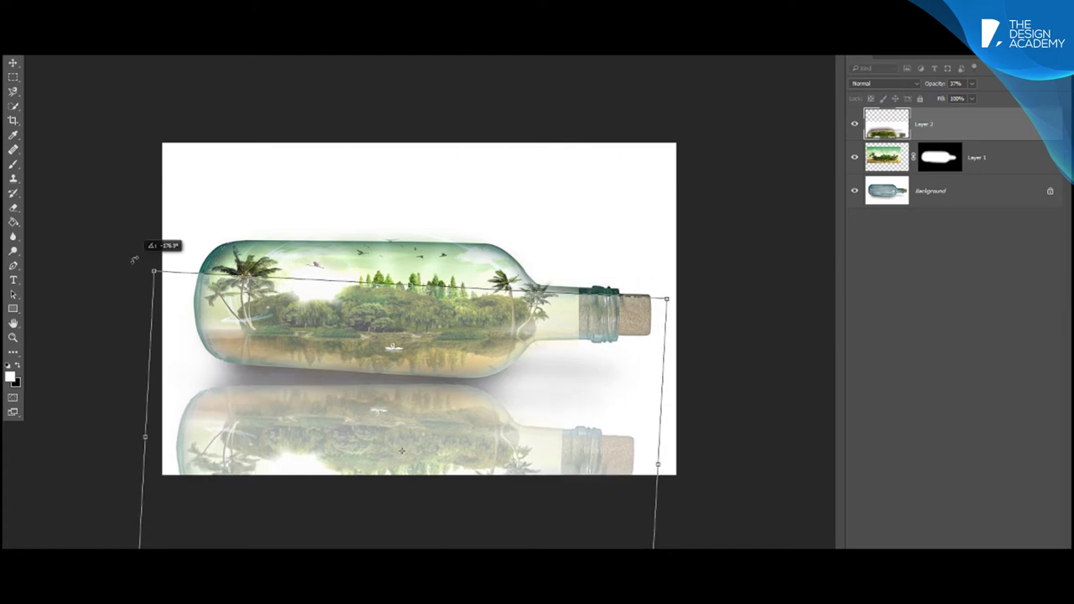
{"action": "key", "text": "ctrl+z"}
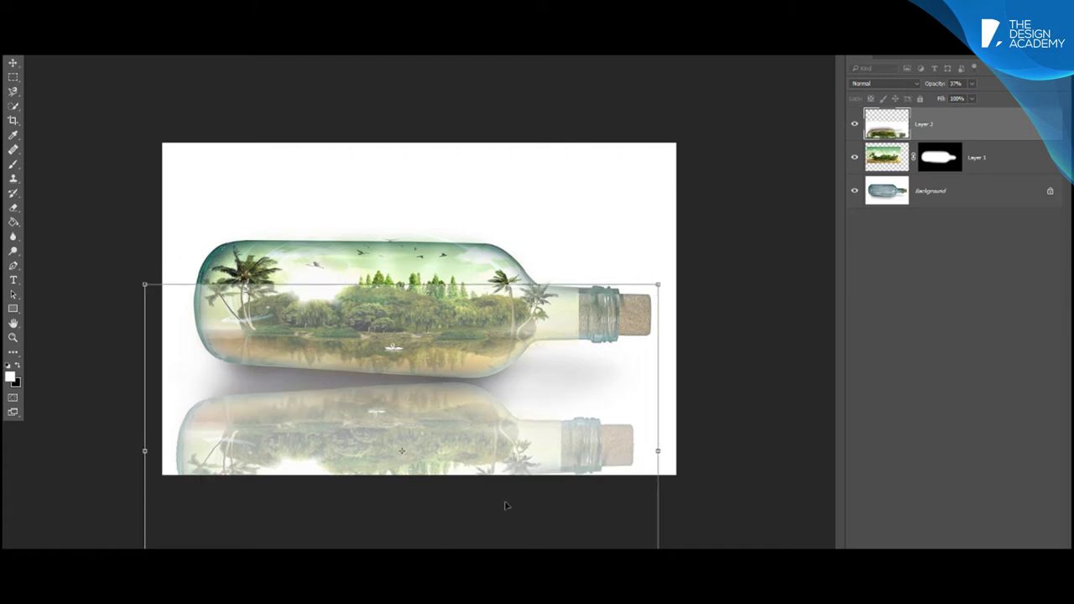
- Lower Layer 2's opacity to 15% and apply the pending transformation
{"action": "left_click", "coordinate": [973, 85]}
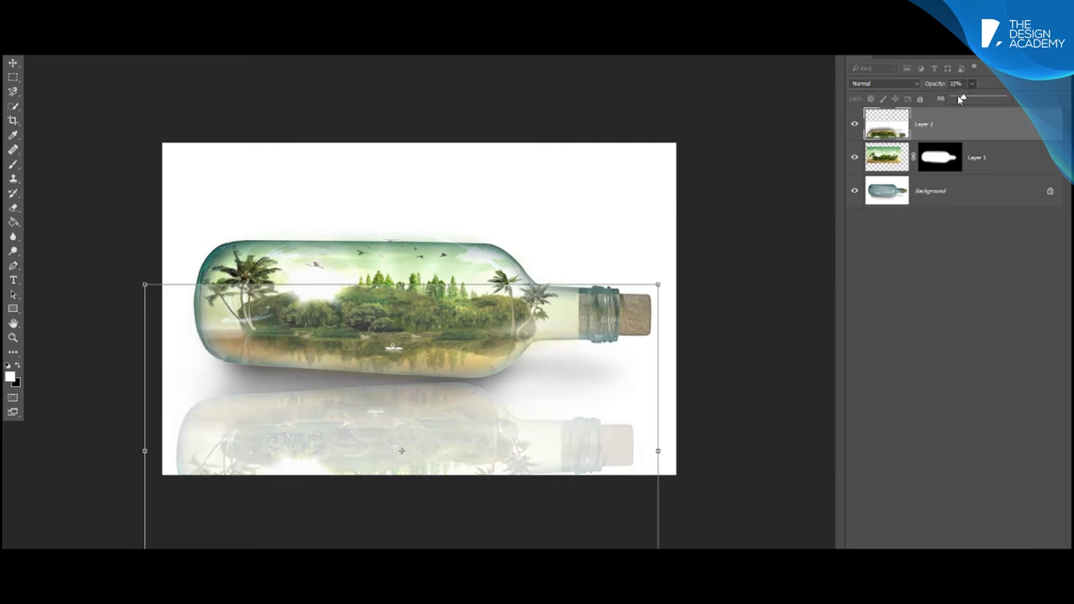
{"action": "left_click_drag", "start_coordinate": [962, 99], "coordinate": [959, 99]}
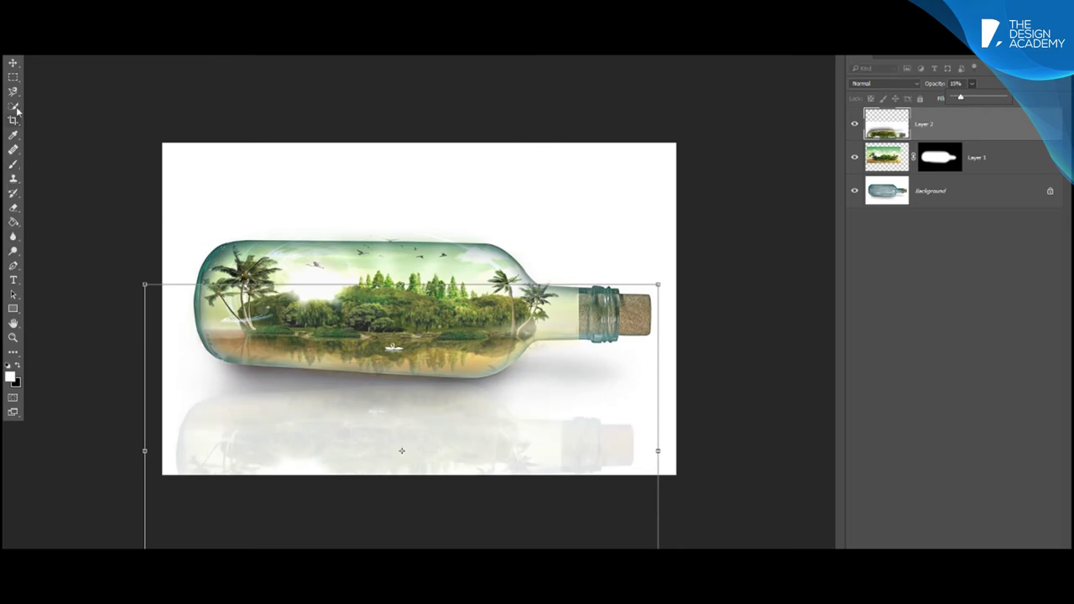
{"action": "left_click", "coordinate": [11, 65]}
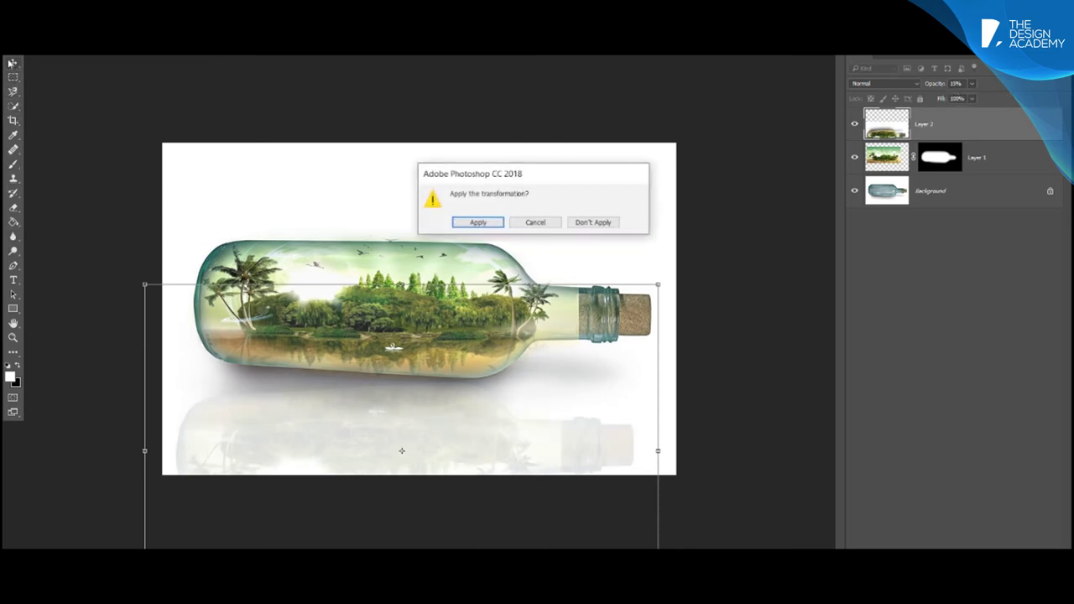
{"action": "left_click", "coordinate": [478, 223]}
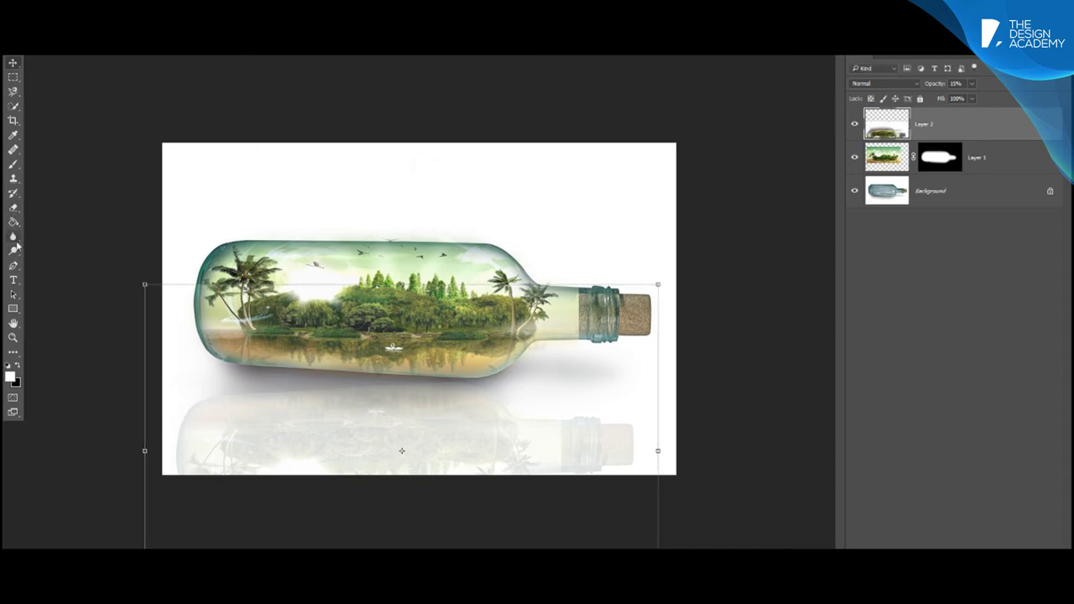
- Erase the bottom edge and lower part of the reflection with the Eraser tool
{"action": "left_click", "coordinate": [13, 207]}
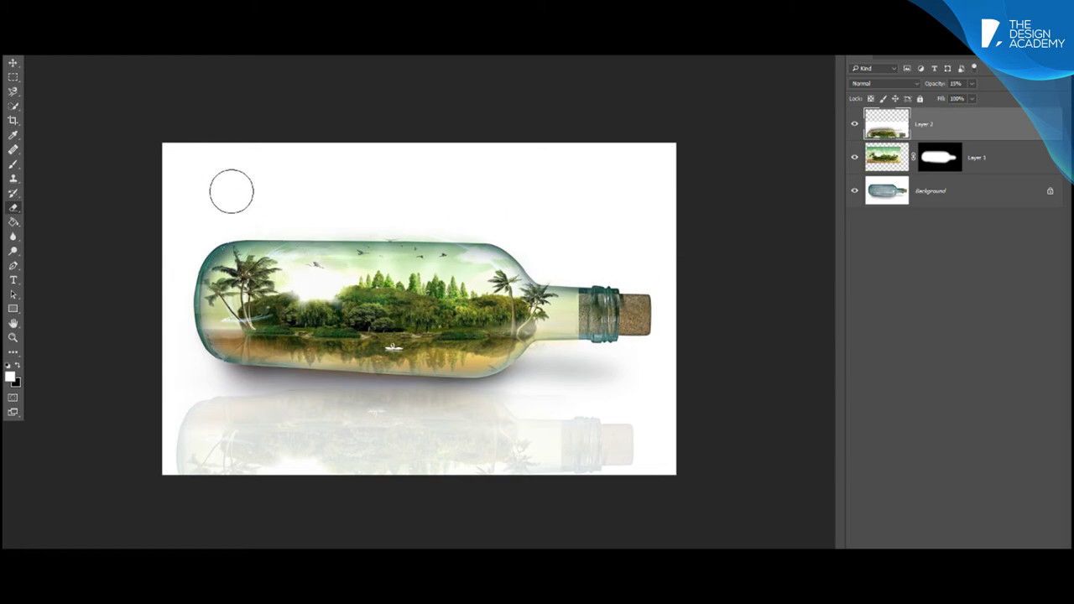
{"action": "left_click_drag", "start_coordinate": [162, 454], "coordinate": [614, 473]}
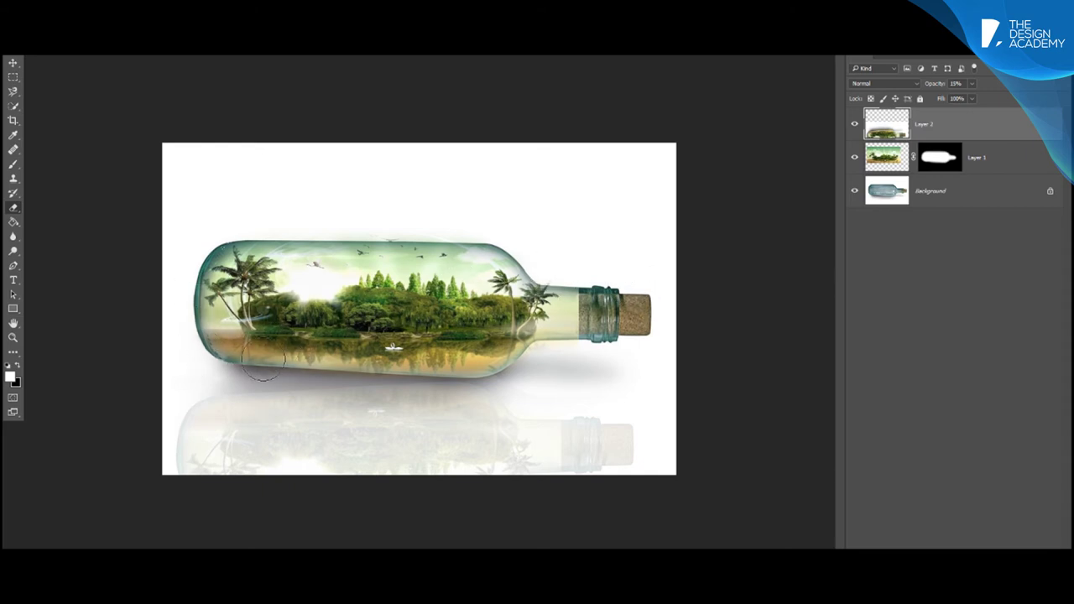
{"action": "left_click_drag", "start_coordinate": [405, 362], "coordinate": [720, 401]}
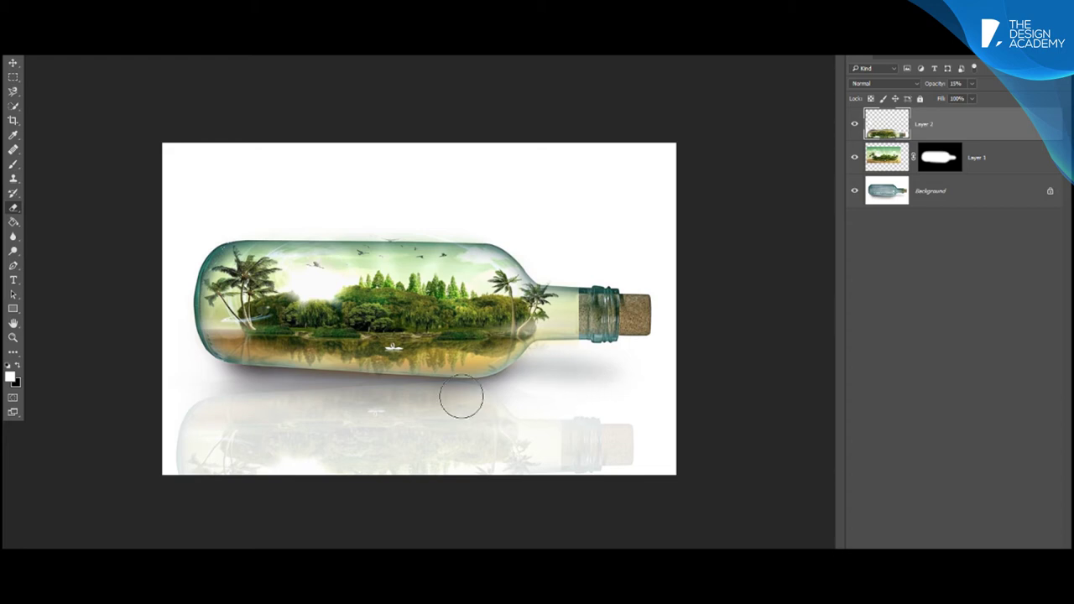
- Set Layer 2's opacity to about 12% with the Move tool active
{"action": "left_click", "coordinate": [12, 64]}
{"action": "left_click", "coordinate": [973, 84]}
{"action": "left_click_drag", "start_coordinate": [968, 99], "coordinate": [969, 101]}
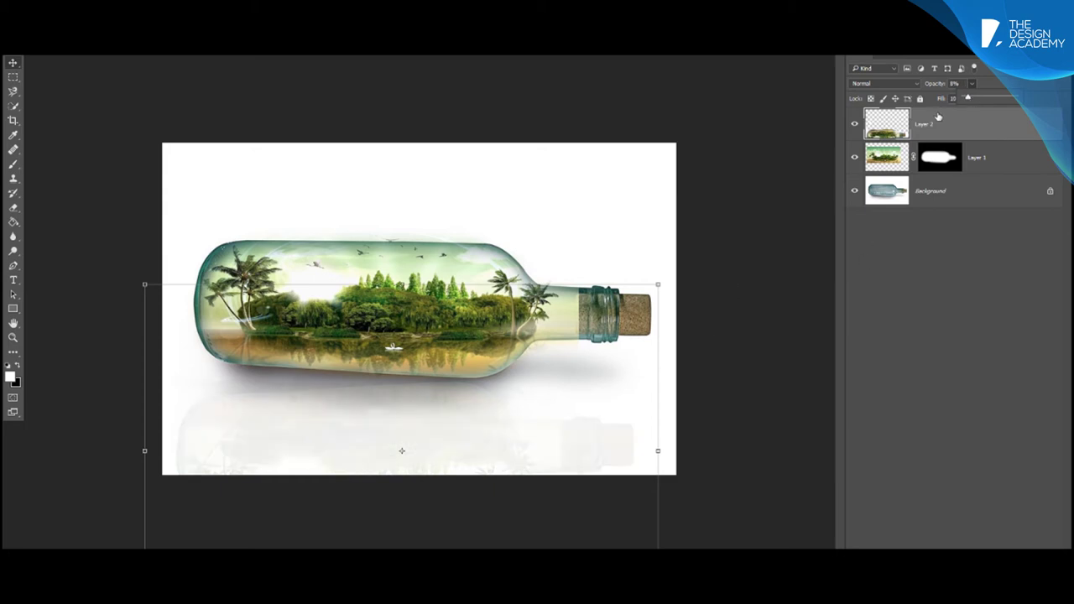
{"action": "left_click_drag", "start_coordinate": [966, 102], "coordinate": [967, 102]}
{"action": "type", "text": "10"}
{"action": "type", "text": "2"}
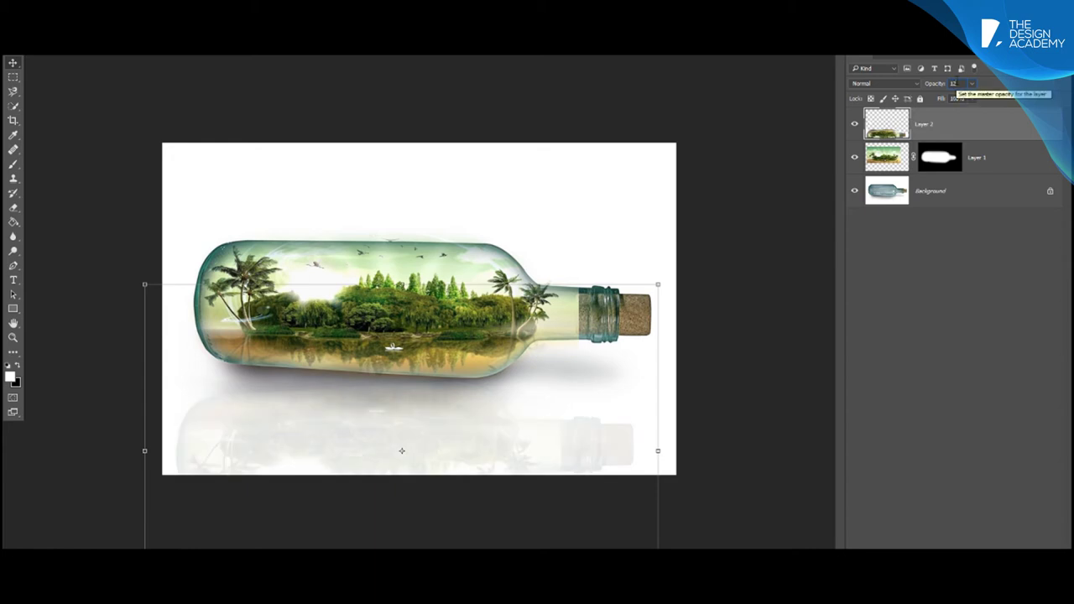
- Commit the transform, select Layer 1 and Layer 2, and dismiss the locked-layer error
{"action": "left_click", "coordinate": [723, 288]}
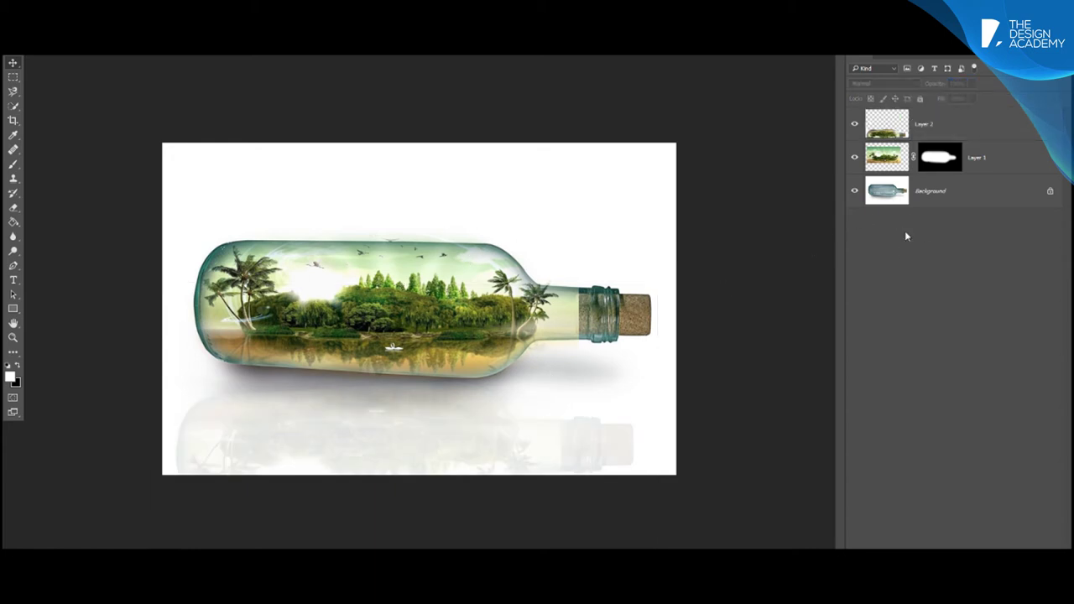
{"action": "left_click", "coordinate": [911, 189]}
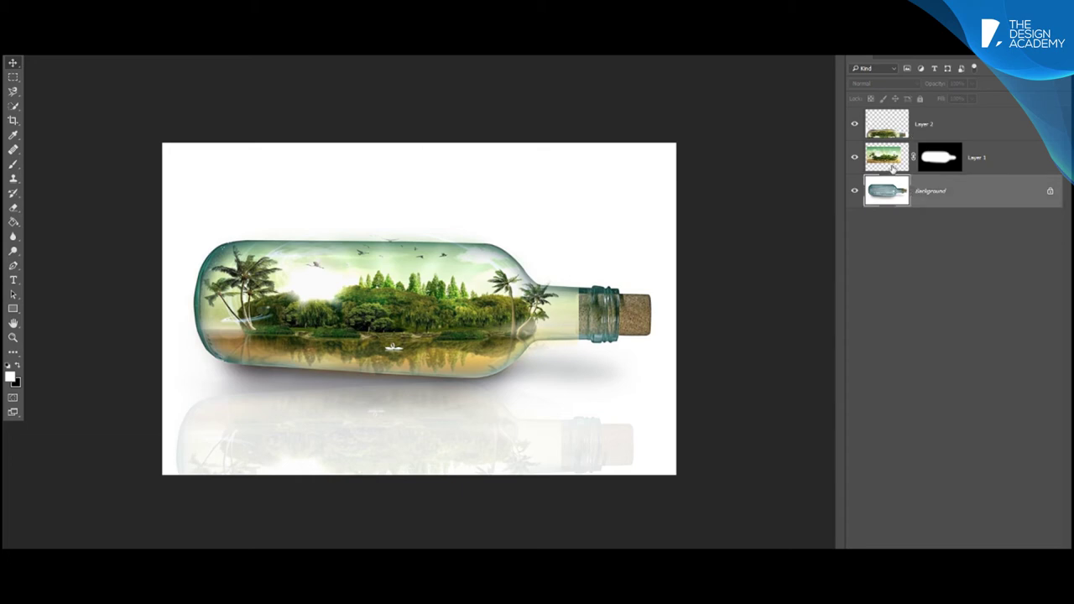
{"action": "left_click", "coordinate": [893, 170]}
{"action": "left_click", "coordinate": [891, 133], "text": "shift"}
{"action": "left_click_drag", "start_coordinate": [596, 286], "coordinate": [554, 276]}
{"action": "left_click", "coordinate": [513, 223]}
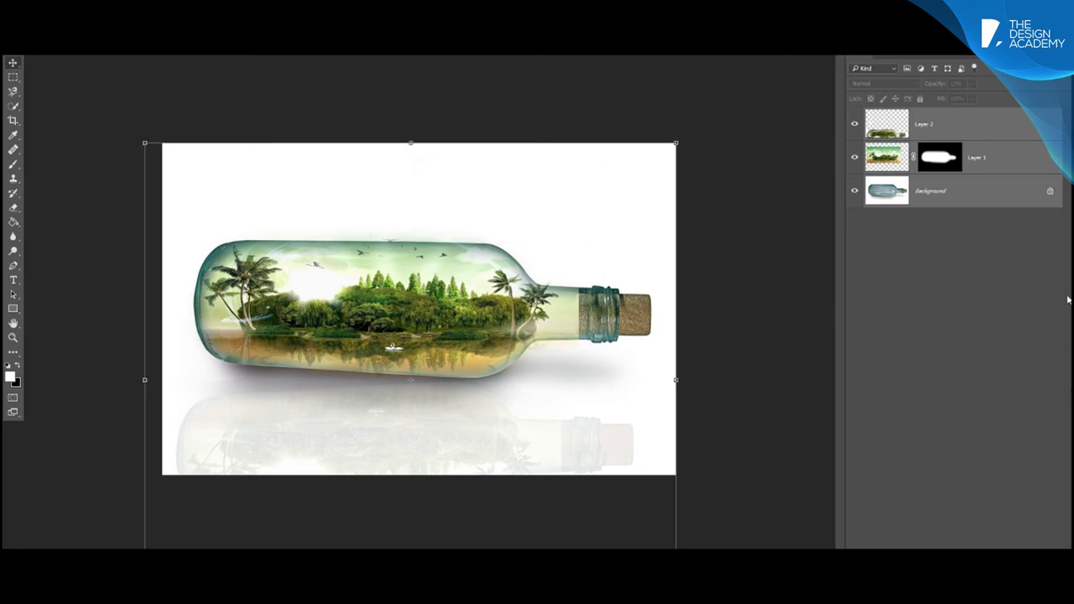
{"action": "left_click", "coordinate": [1000, 275]}
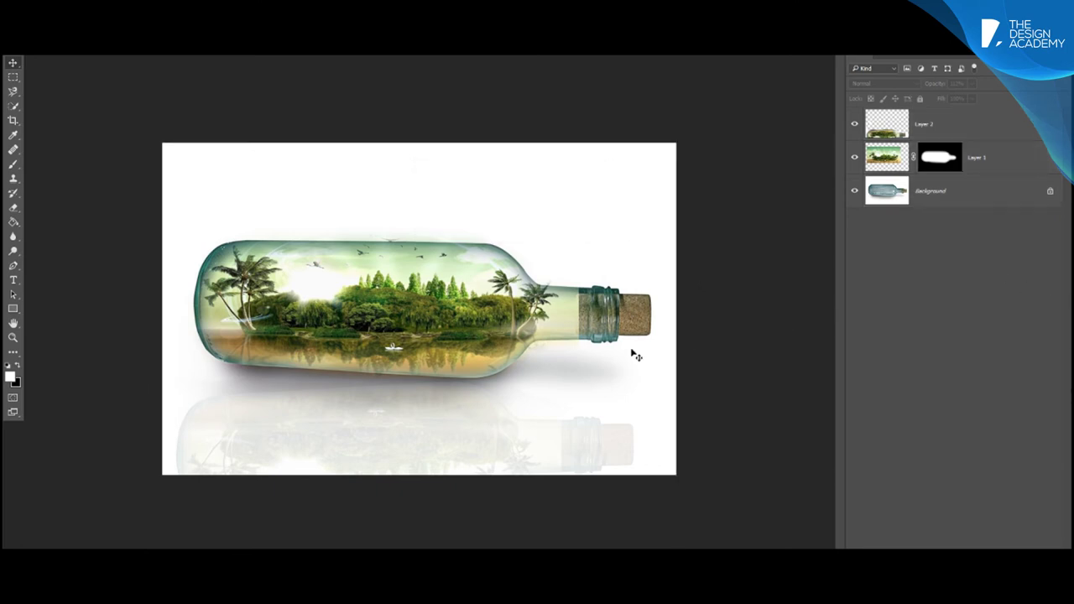
- Attempt erasing with no layer selected, dismiss the error, and return to the Move tool
{"action": "right_click", "coordinate": [471, 288]}
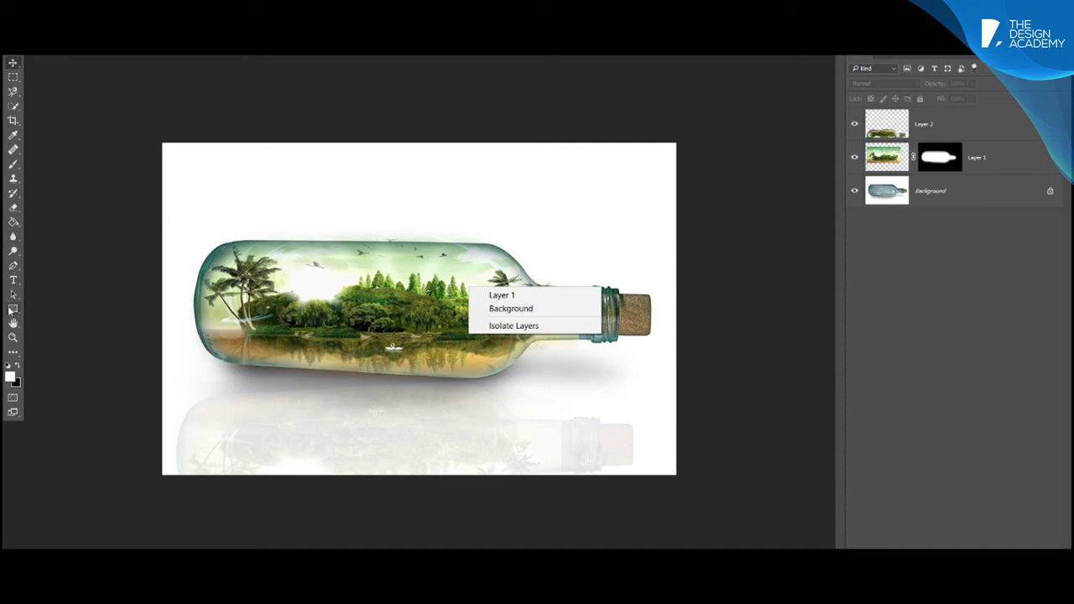
{"action": "left_click", "coordinate": [676, 339]}
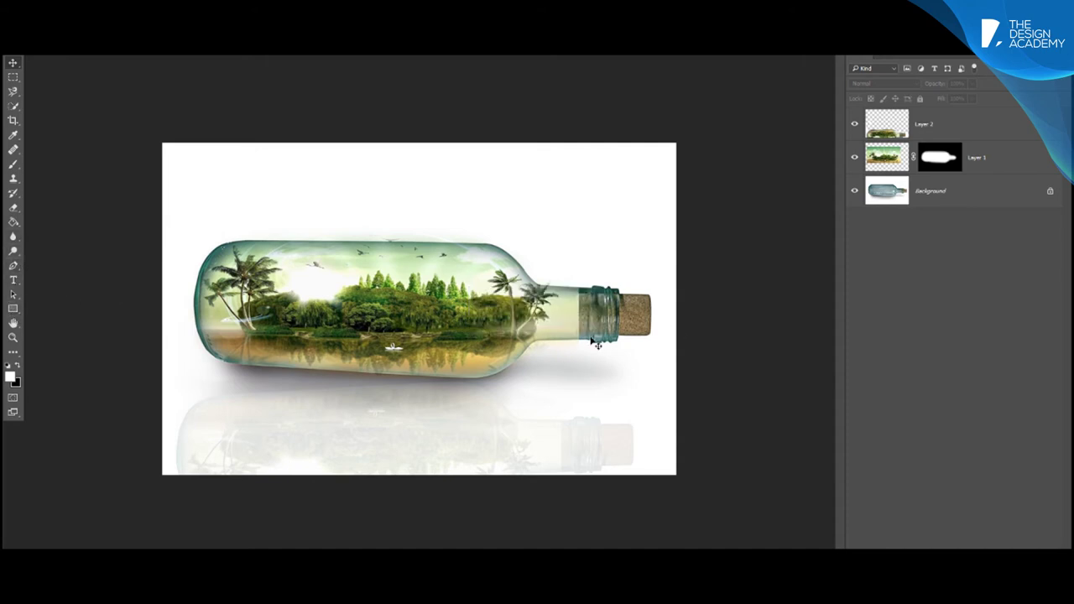
{"action": "left_click", "coordinate": [14, 209]}
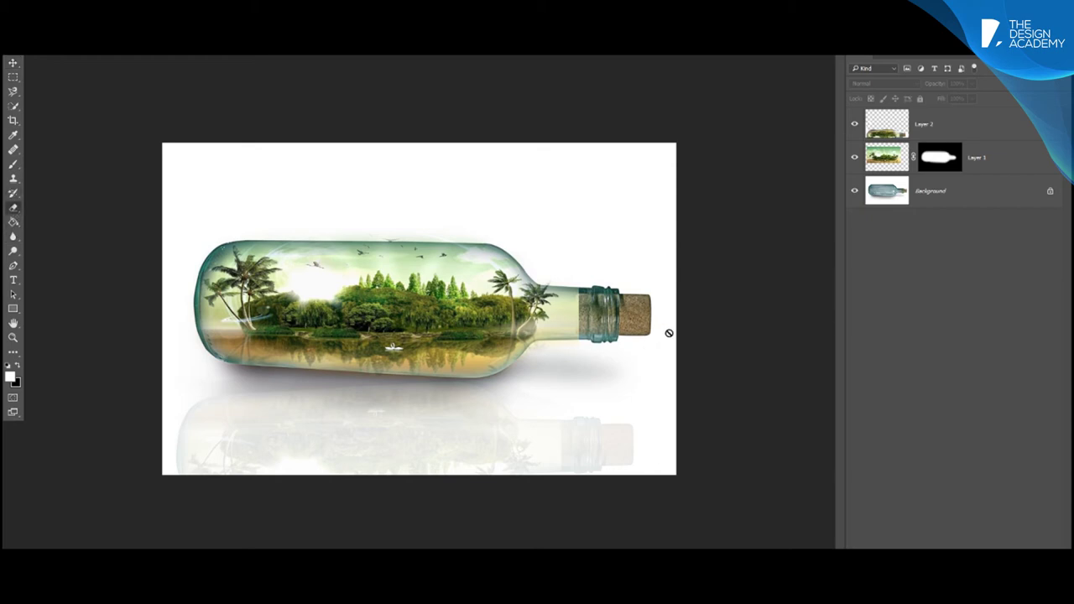
{"action": "left_click", "coordinate": [560, 321]}
{"action": "left_click", "coordinate": [509, 224]}
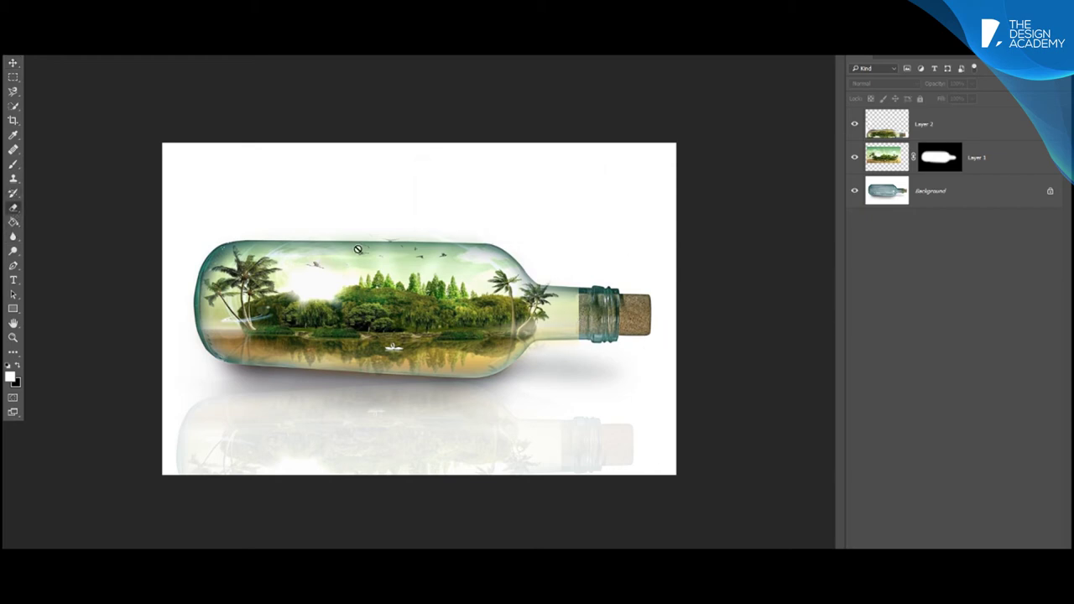
{"action": "left_click", "coordinate": [13, 63]}
- Fit the whole image to the window, then try layer selections and deselect all layers
{"action": "right_click", "coordinate": [398, 210]}
{"action": "left_click", "coordinate": [367, 207]}
{"action": "right_click", "coordinate": [367, 207]}
{"action": "left_click", "coordinate": [408, 215]}
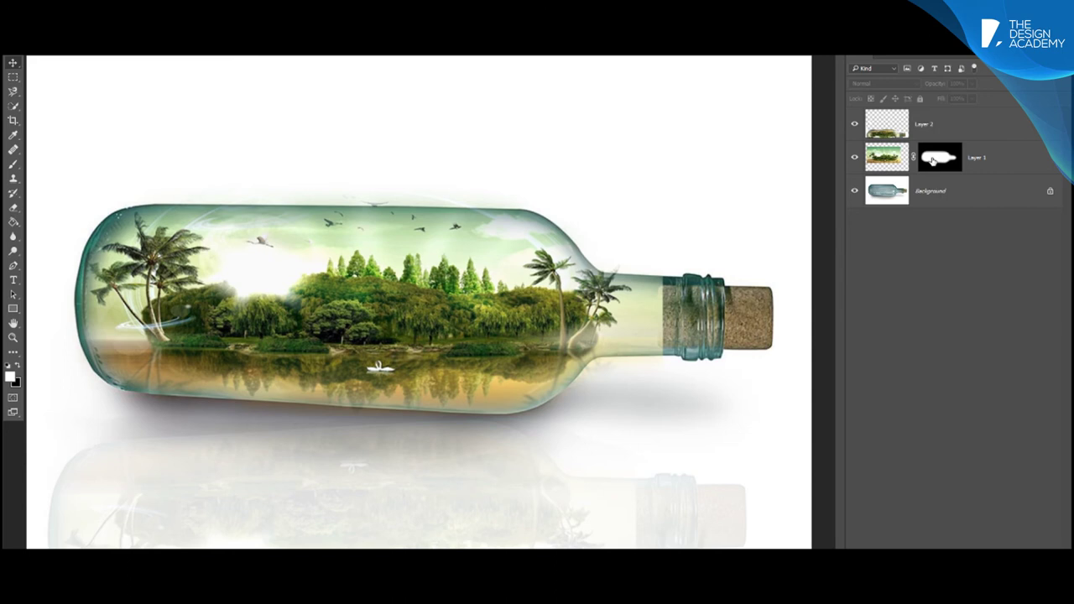
{"action": "left_click", "coordinate": [925, 138]}
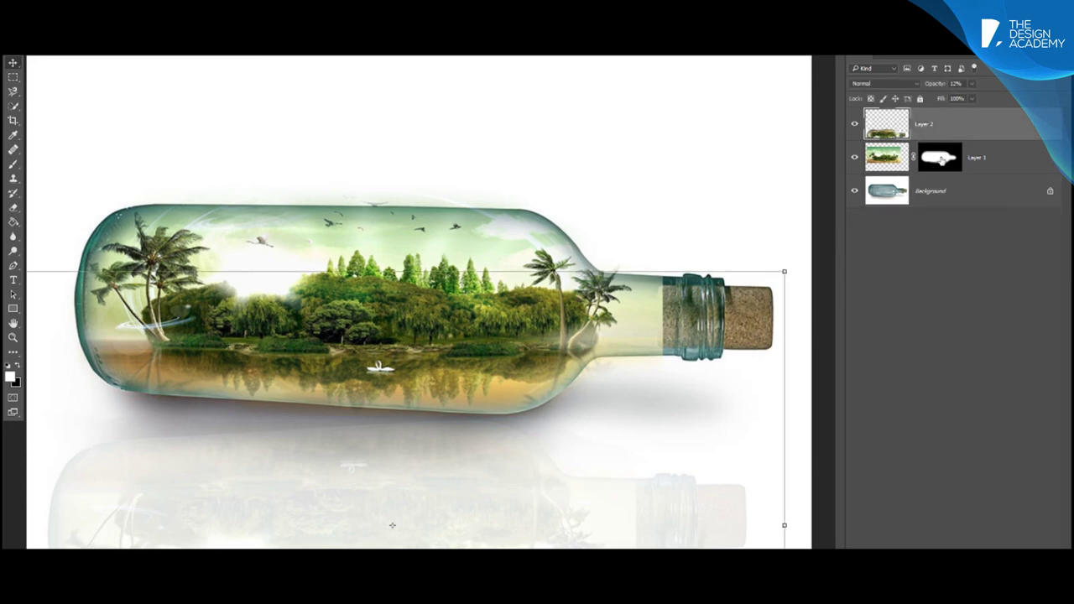
{"action": "left_click", "coordinate": [936, 196], "text": "shift"}
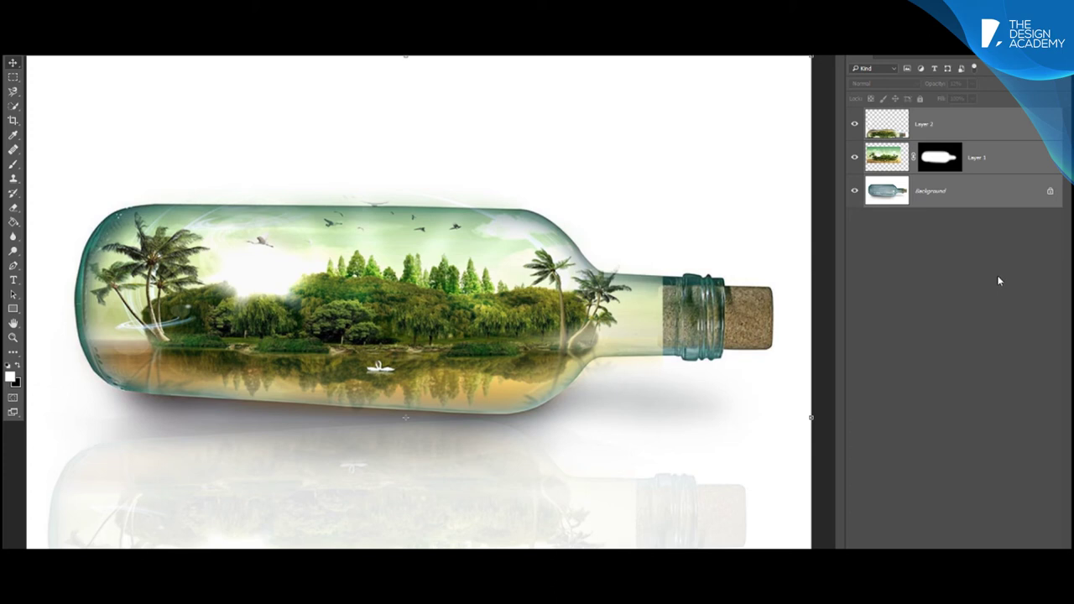
{"action": "left_click", "coordinate": [961, 130]}
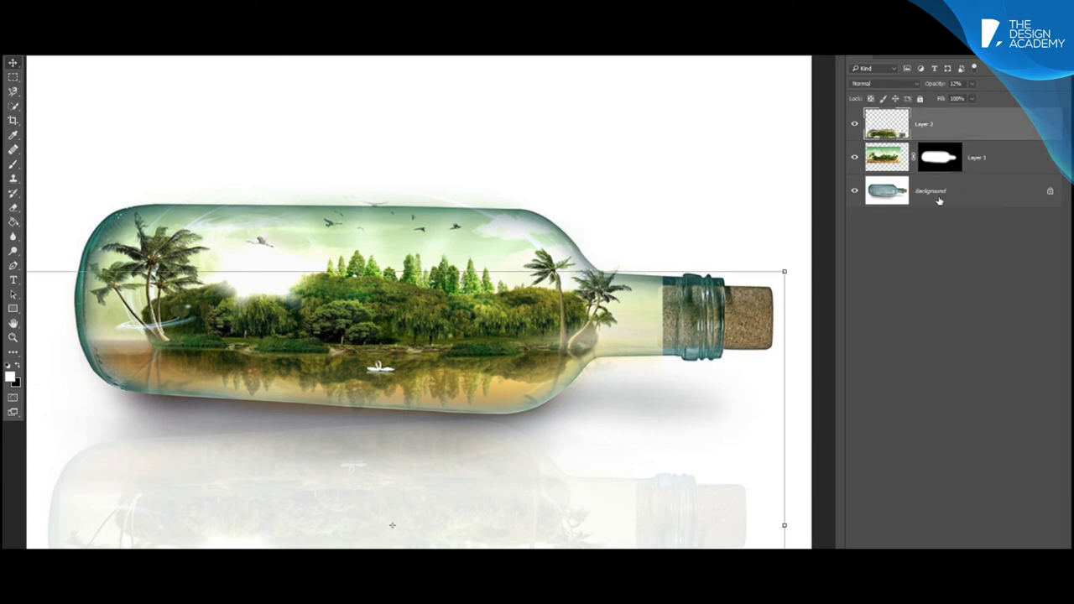
{"action": "left_click", "coordinate": [1042, 267]}
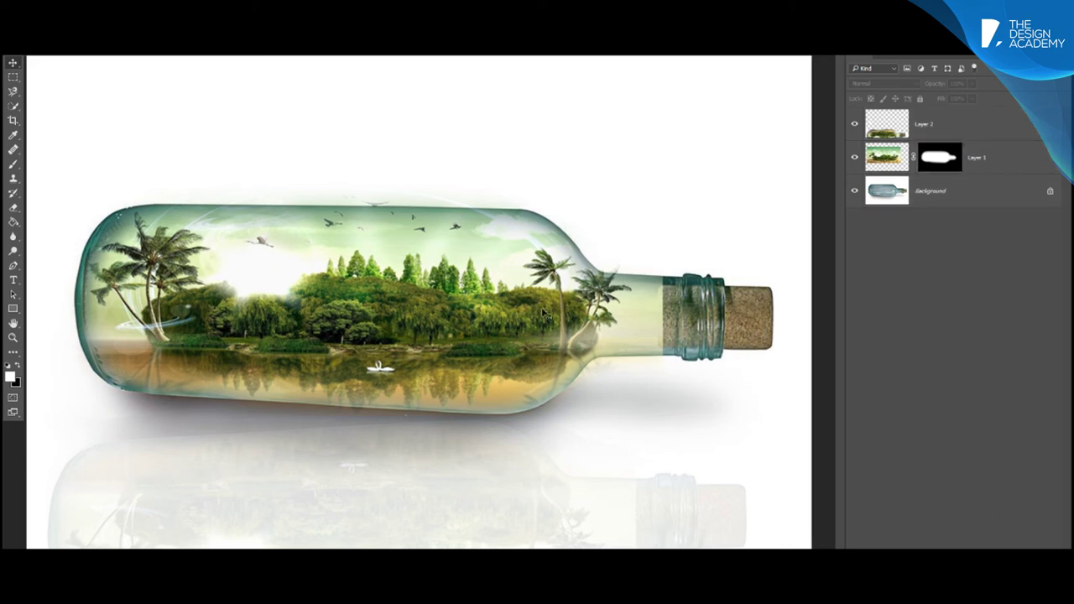
- Save the document as a layered PSD with maximum compatibility in the Desktop project folder
{"action": "key", "text": "ctrl+shift+s"}
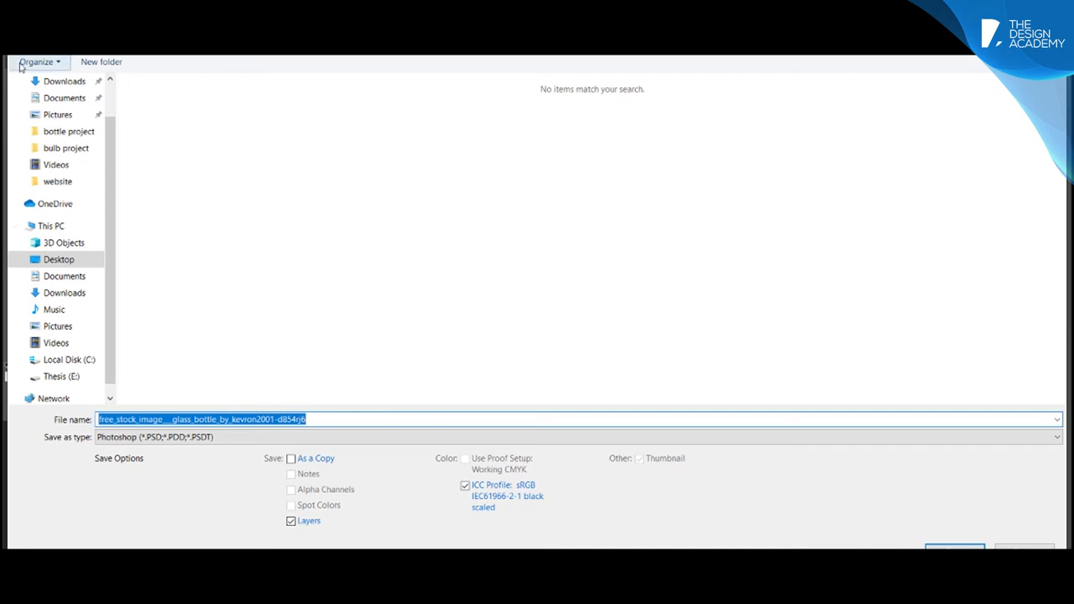
{"action": "left_click", "coordinate": [65, 82]}
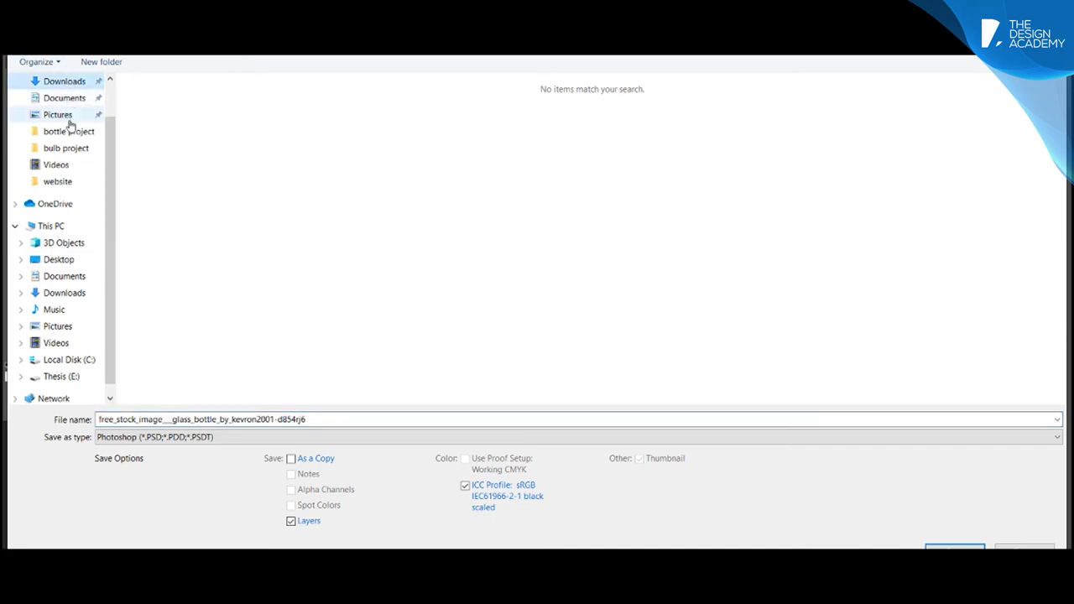
{"action": "left_click", "coordinate": [66, 262]}
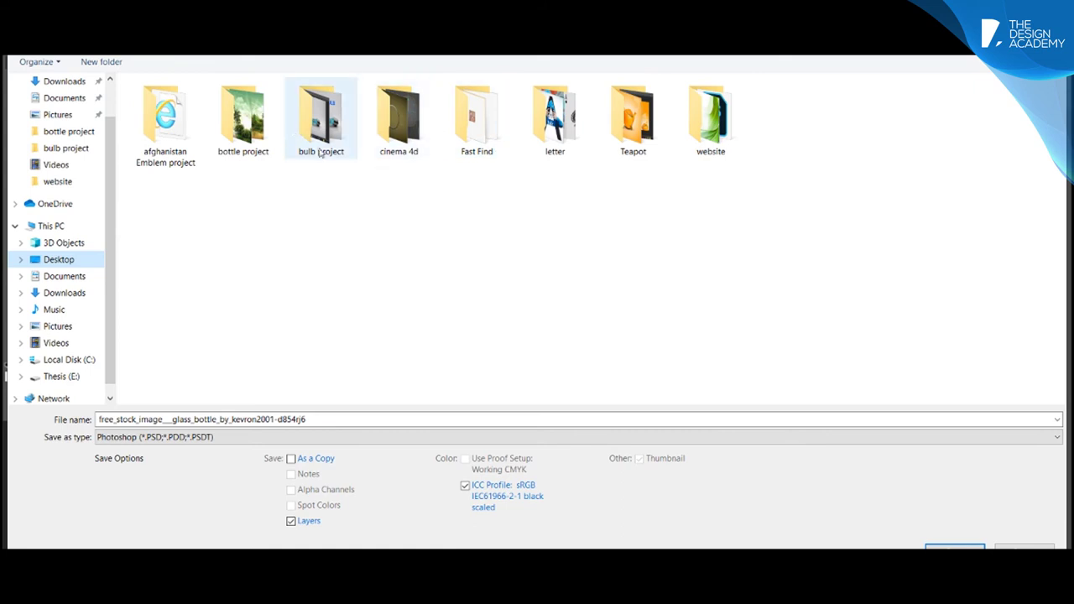
{"action": "double_click", "coordinate": [271, 133]}
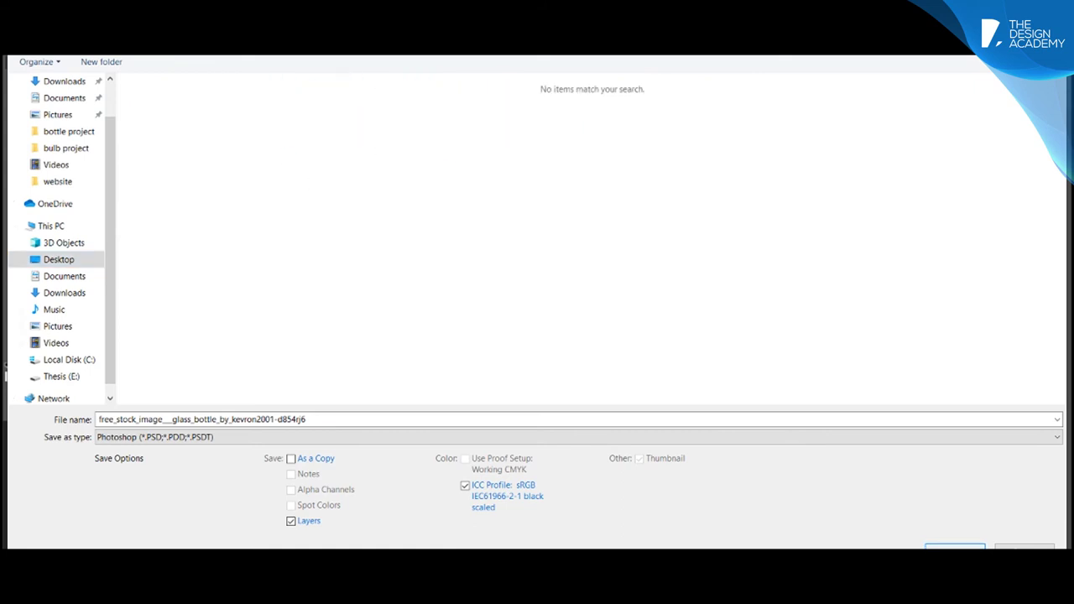
{"action": "key", "text": "Return"}
{"action": "left_click", "coordinate": [672, 184]}
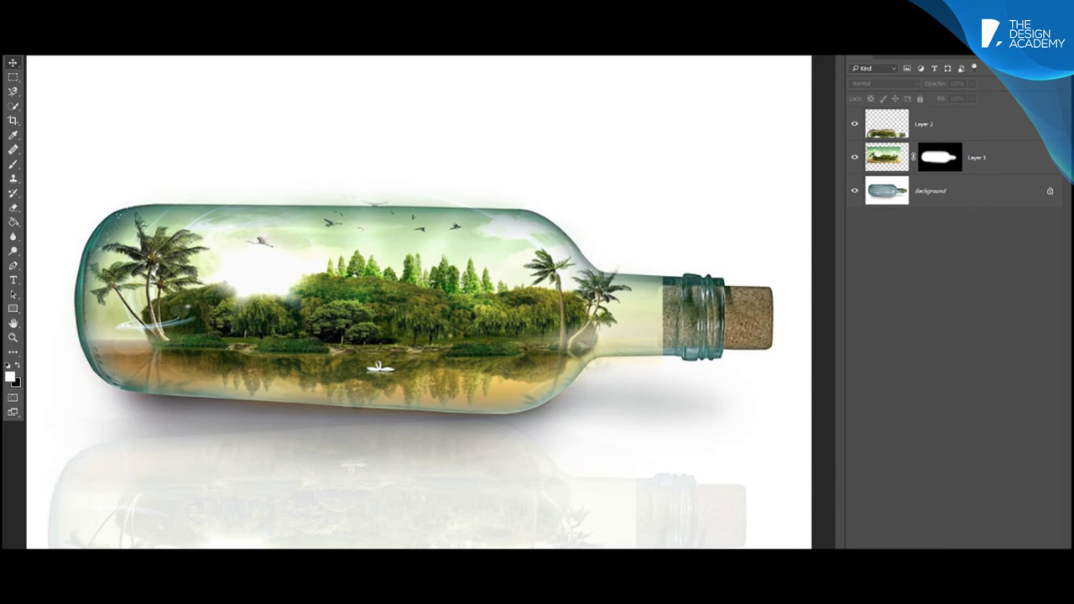
- Undo an accidental Ctrl+G group and select all three layers
{"action": "key", "text": "ctrl+g"}
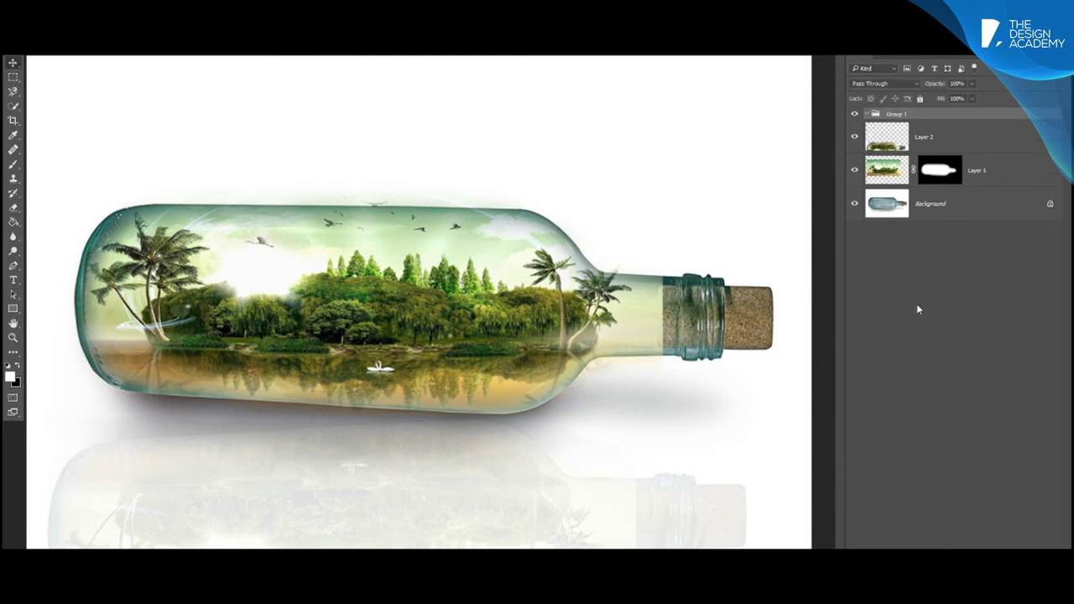
{"action": "key", "text": "ctrl+z"}
{"action": "left_click", "coordinate": [924, 132]}
{"action": "left_click", "coordinate": [928, 203], "text": "shift"}
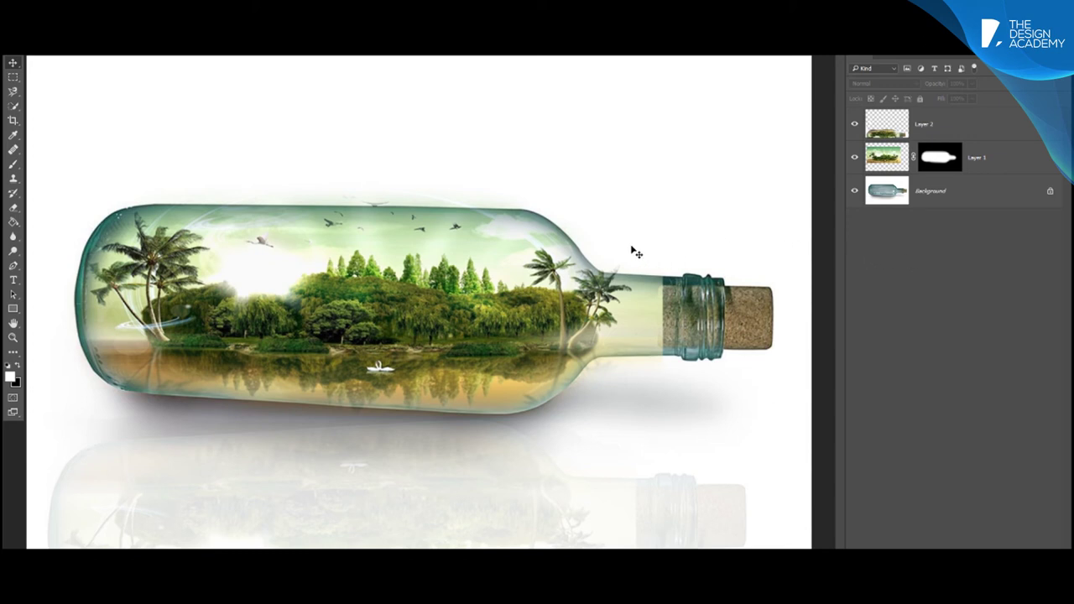
- Start a Save As in JPEG format, declining to replace the existing bottle image
{"action": "left_click", "coordinate": [30, 50]}
{"action": "mouse_move", "coordinate": [53, 210]}
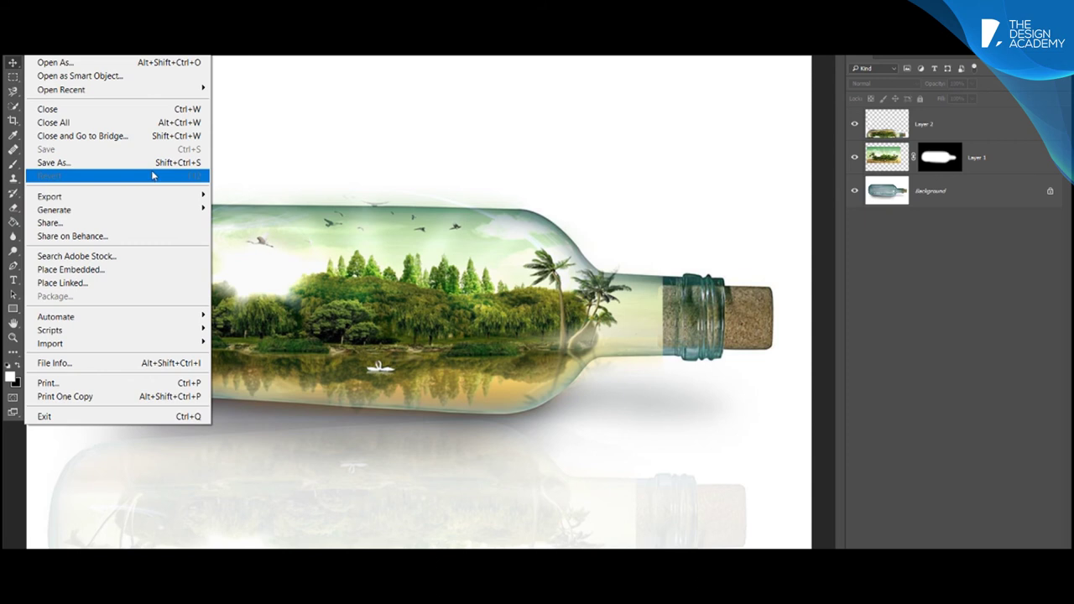
{"action": "left_click", "coordinate": [126, 163]}
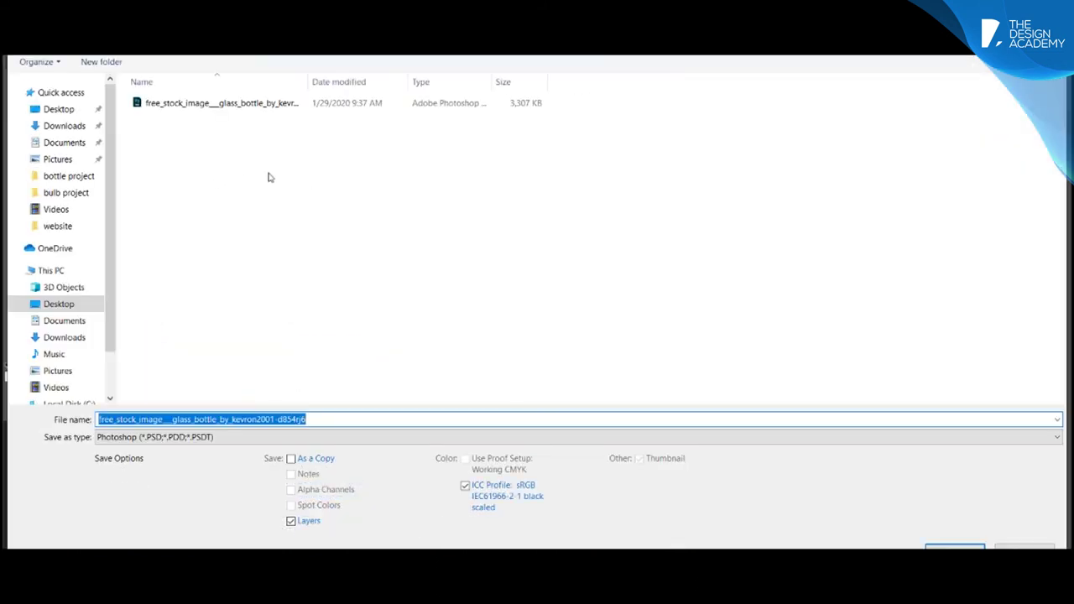
{"action": "left_click", "coordinate": [339, 436]}
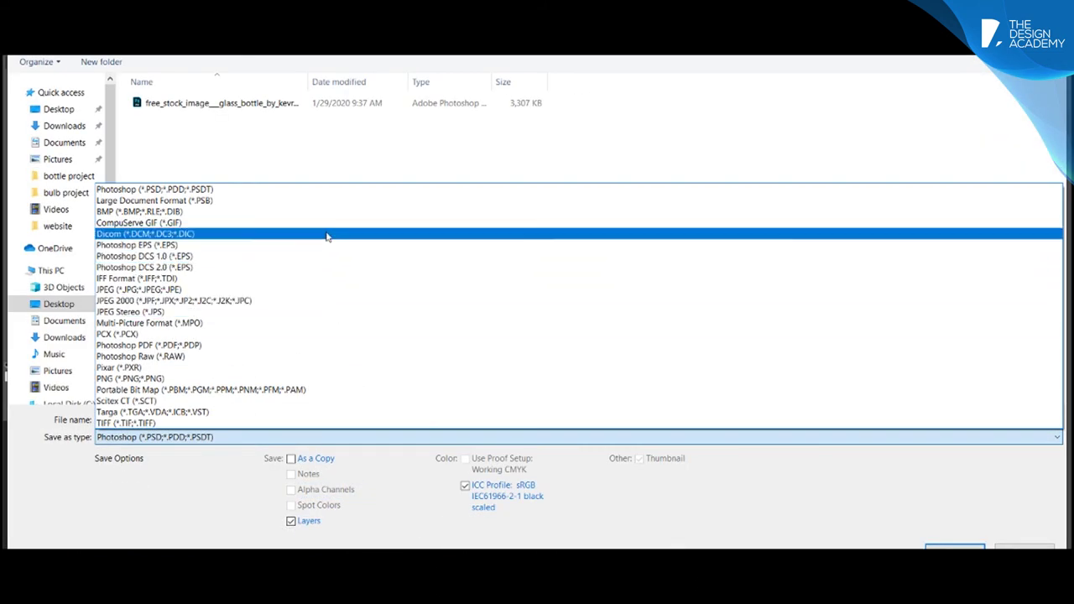
{"action": "left_click", "coordinate": [335, 290]}
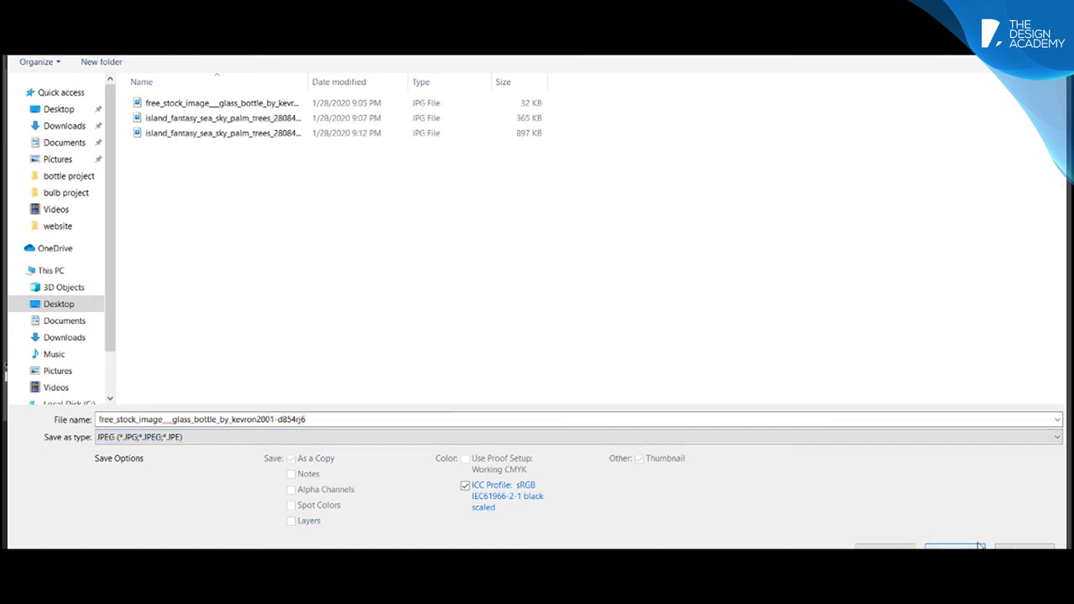
{"action": "left_click", "coordinate": [942, 544]}
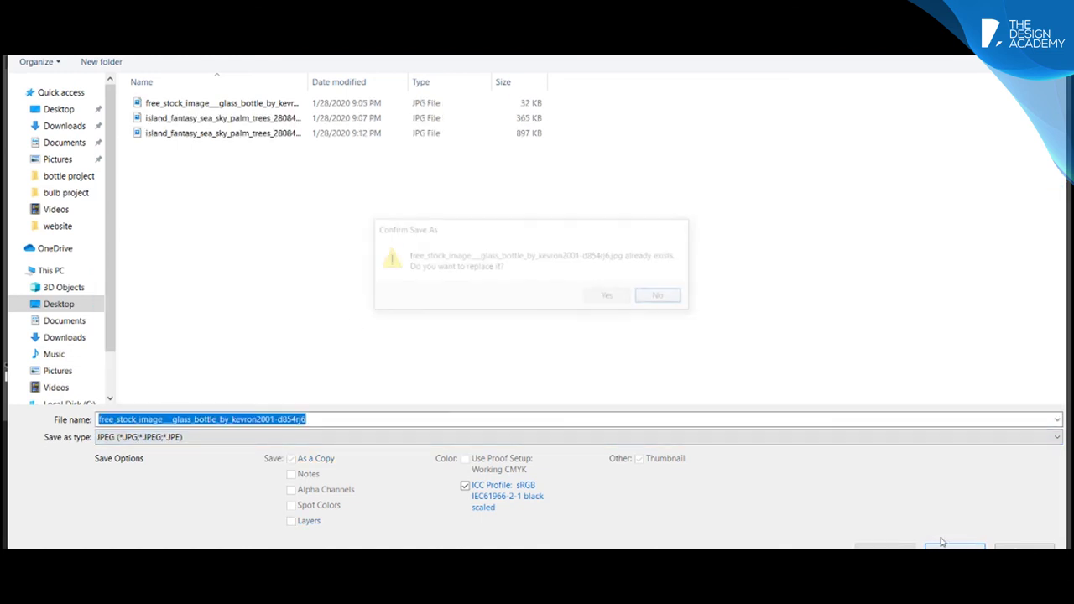
{"action": "left_click", "coordinate": [677, 300]}
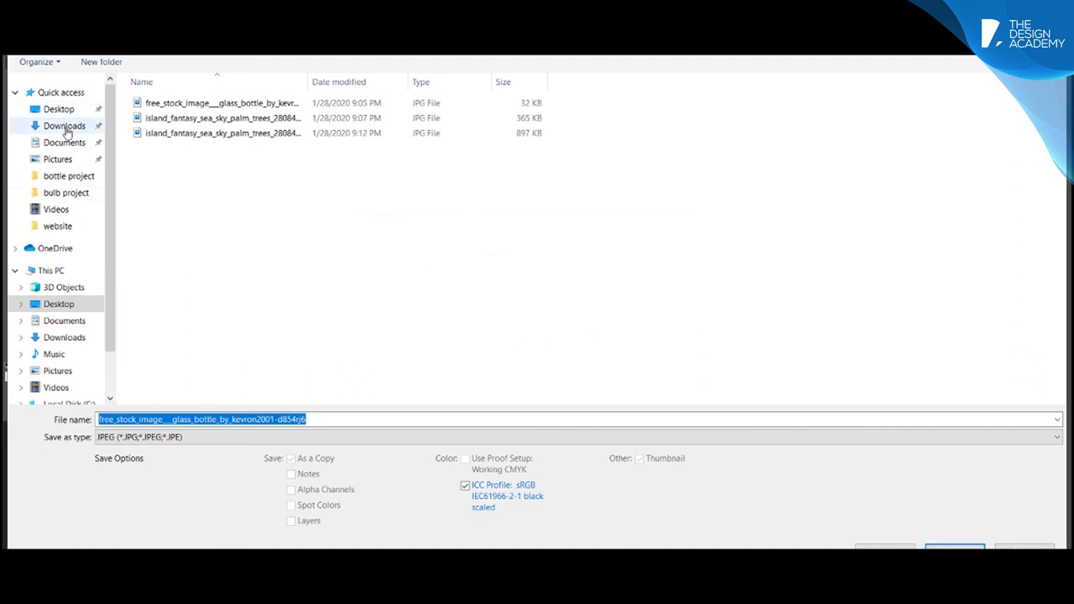
- Save 'bottle project completed' as a Maximum-quality JPEG in the bottle project folder
{"action": "left_click", "coordinate": [58, 109]}
{"action": "double_click", "coordinate": [242, 118]}
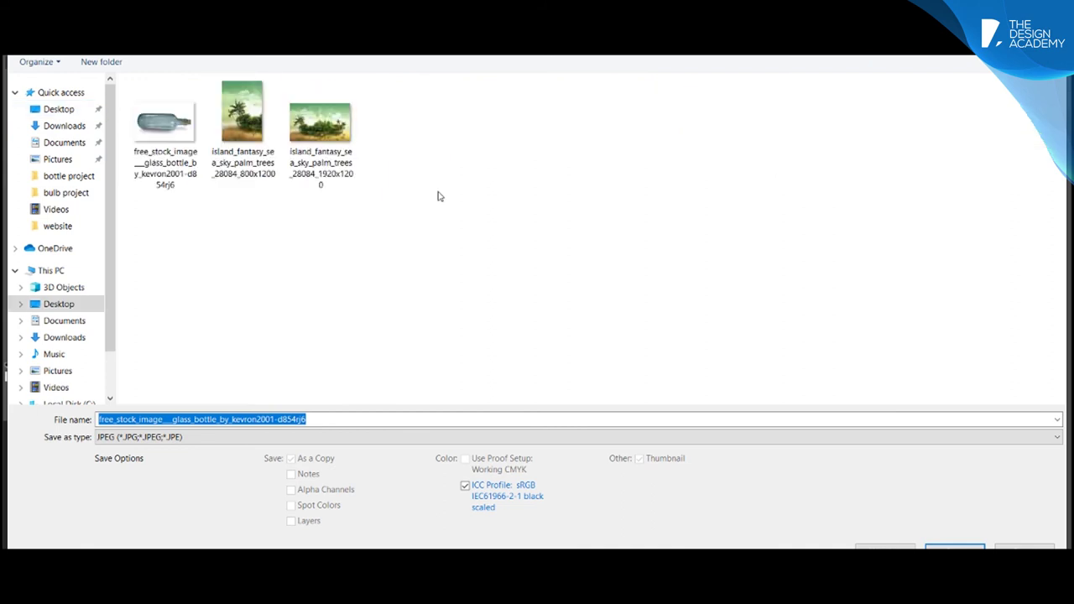
{"action": "left_click", "coordinate": [955, 549]}
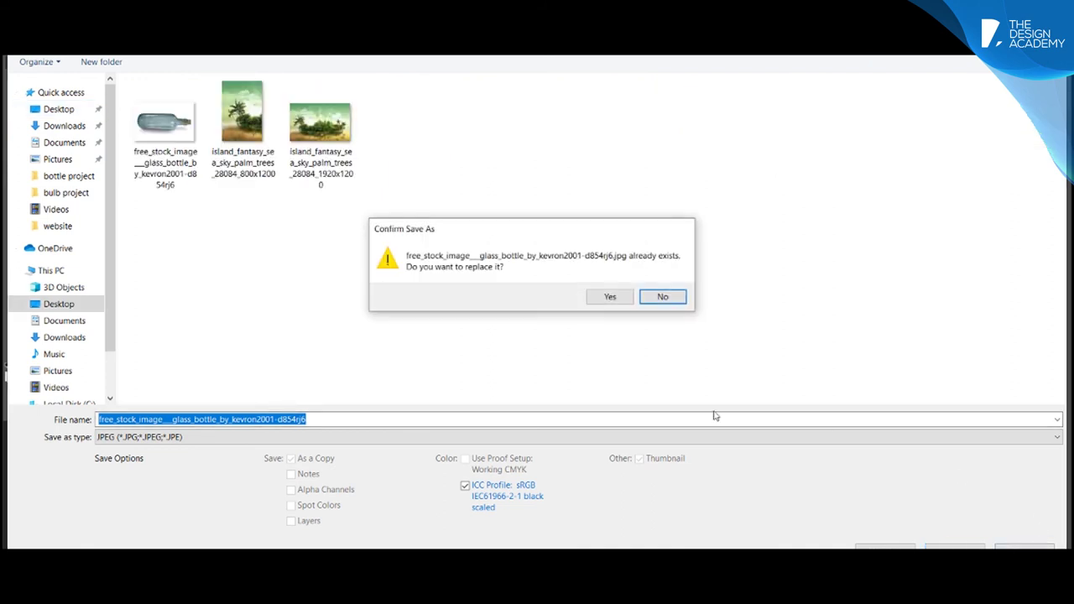
{"action": "left_click", "coordinate": [663, 297]}
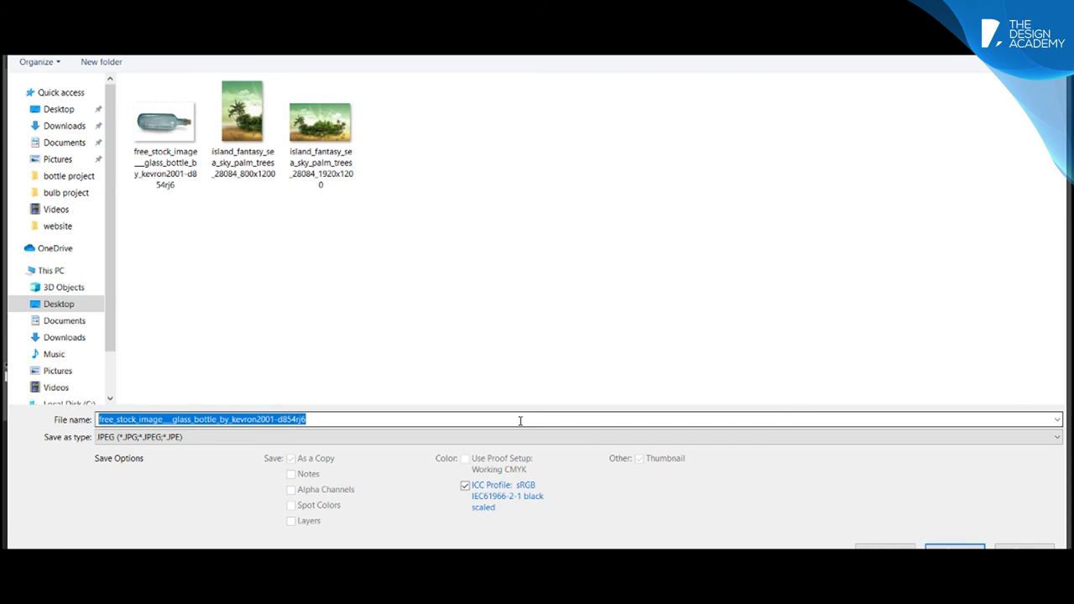
{"action": "type", "text": "bo"}
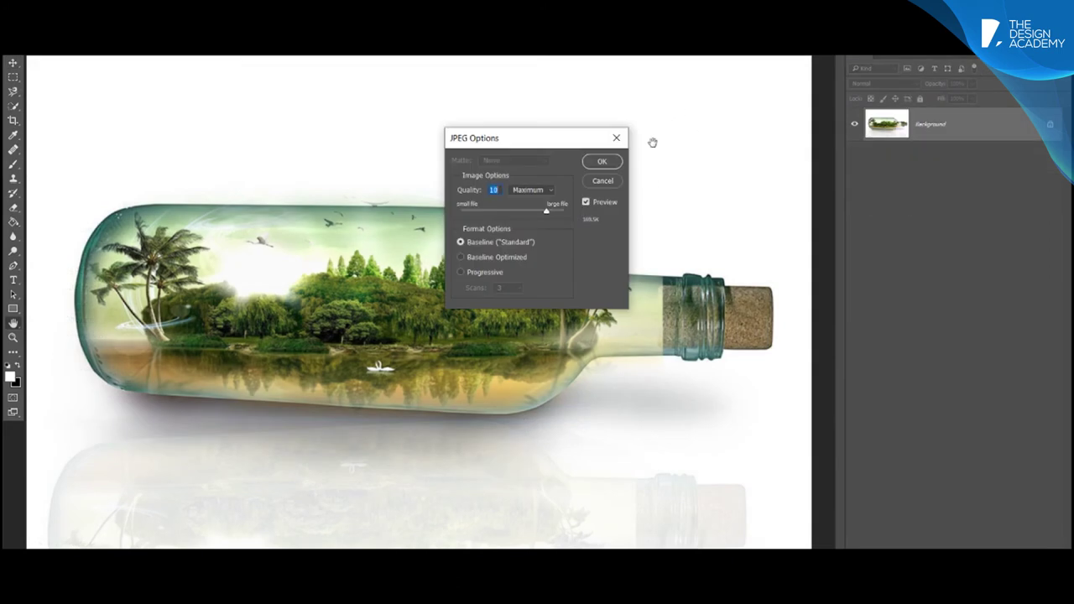
{"action": "left_click", "coordinate": [603, 161]}
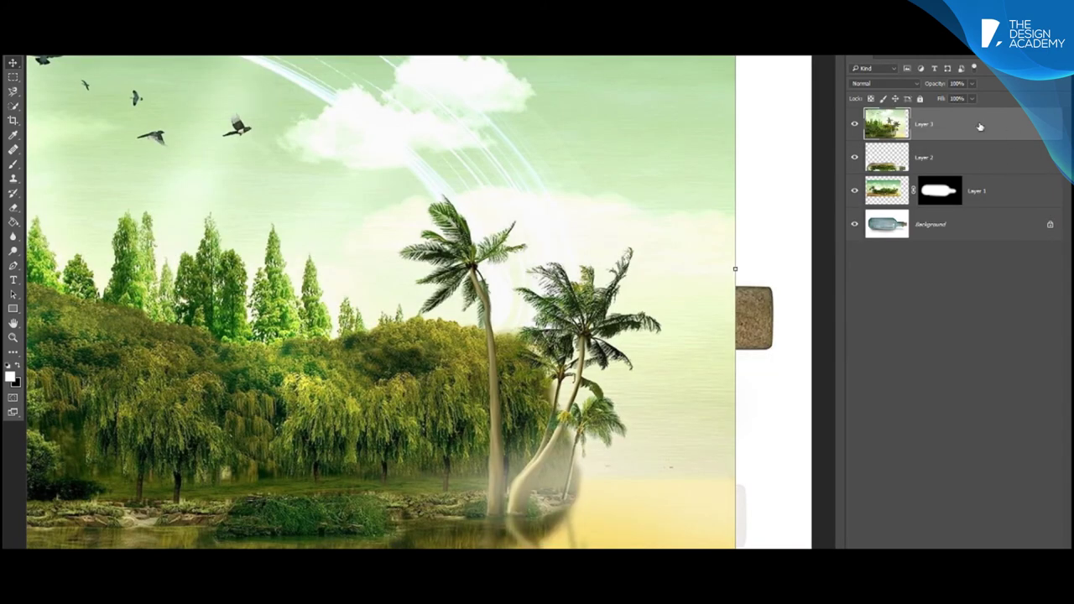
- Select the island scene's Layer 3 and shift it to the right on the canvas
{"action": "mouse_move", "coordinate": [980, 127]}
{"action": "left_mouse_down"}
{"action": "mouse_move", "coordinate": [918, 301]}
{"action": "mouse_move", "coordinate": [919, 266]}
{"action": "left_mouse_up"}
{"action": "mouse_move", "coordinate": [889, 121]}
{"action": "left_mouse_down"}
{"action": "mouse_move", "coordinate": [877, 244]}
{"action": "mouse_move", "coordinate": [891, 203]}
{"action": "left_mouse_up"}
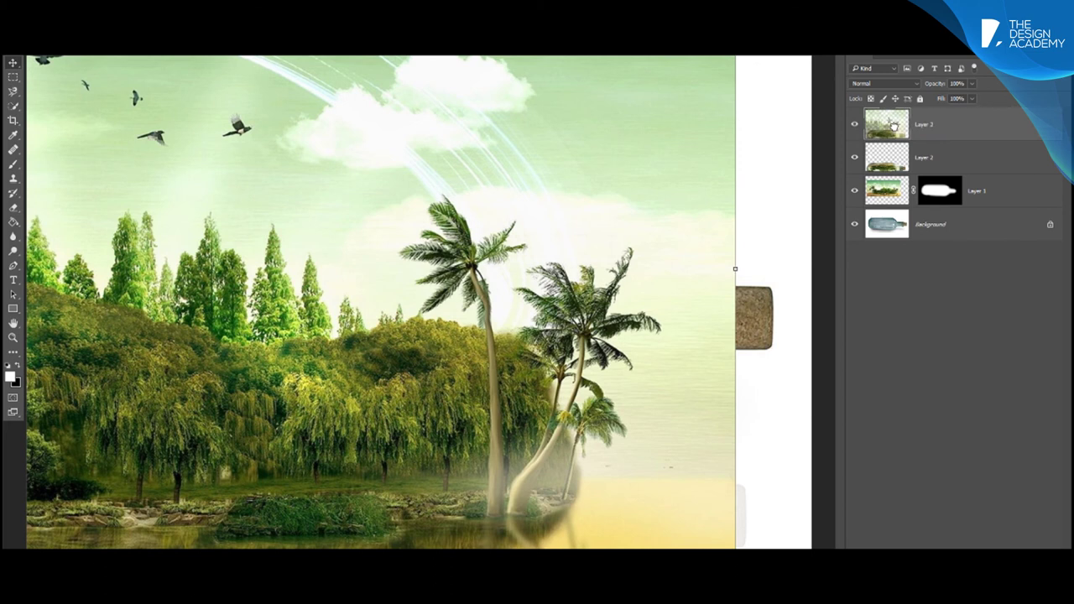
{"action": "left_click", "coordinate": [900, 162]}
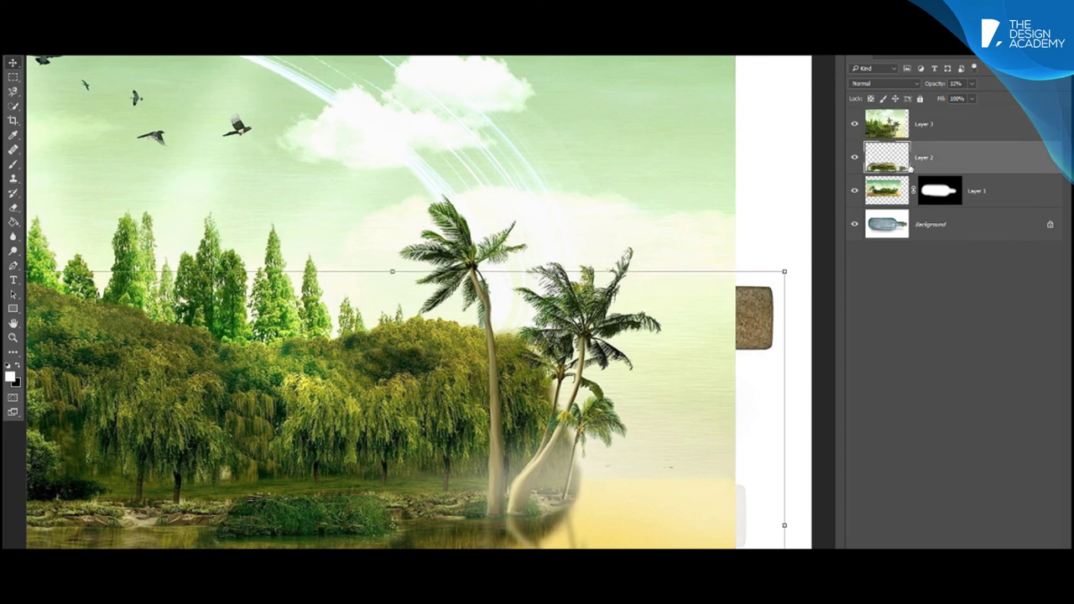
{"action": "left_click", "coordinate": [887, 130]}
{"action": "left_click_drag", "start_coordinate": [647, 231], "coordinate": [727, 226]}
{"action": "left_click_drag", "start_coordinate": [888, 191], "coordinate": [892, 224]}
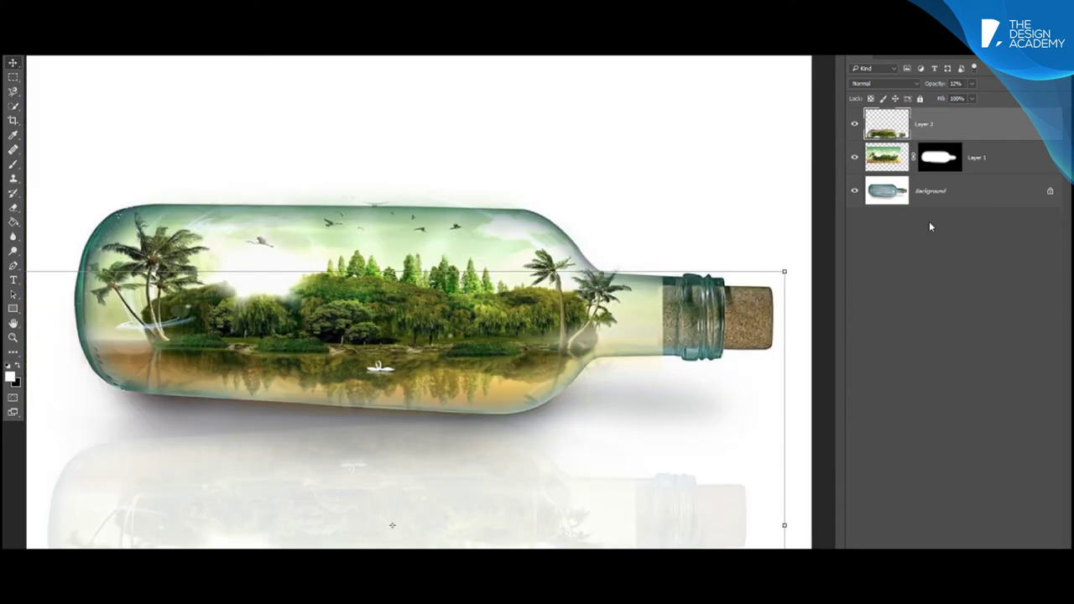
- Convert Background to Layer 0 and drag Layer 3 beneath it
{"action": "double_click", "coordinate": [883, 196]}
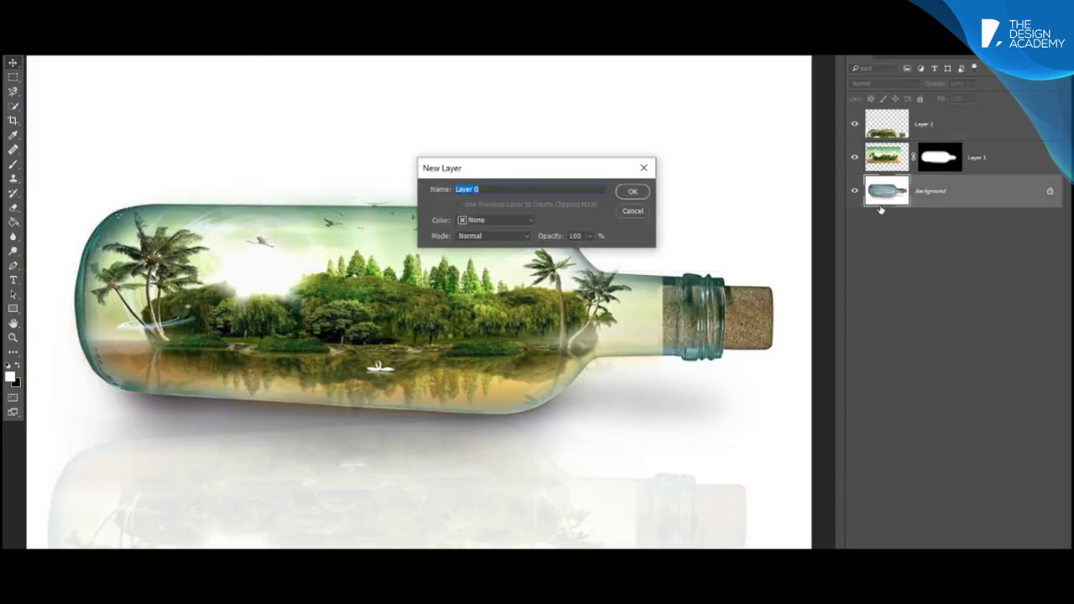
{"action": "left_click", "coordinate": [635, 193]}
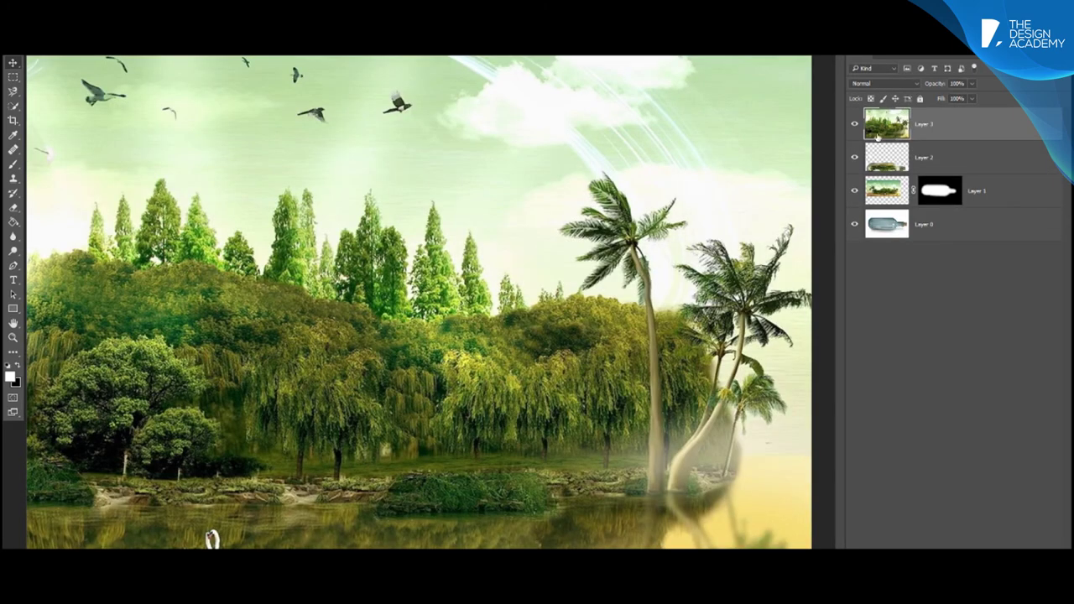
{"action": "left_click_drag", "start_coordinate": [945, 243], "coordinate": [947, 247]}
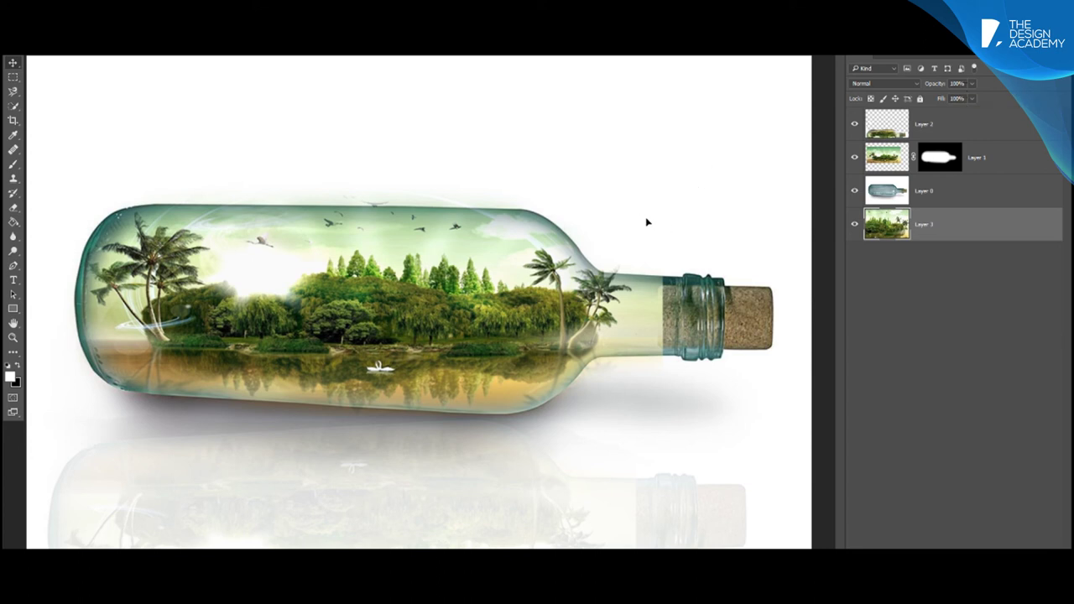
- Try selecting the white background around the bottle with a colour-based selection tool
{"action": "right_click", "coordinate": [15, 109]}
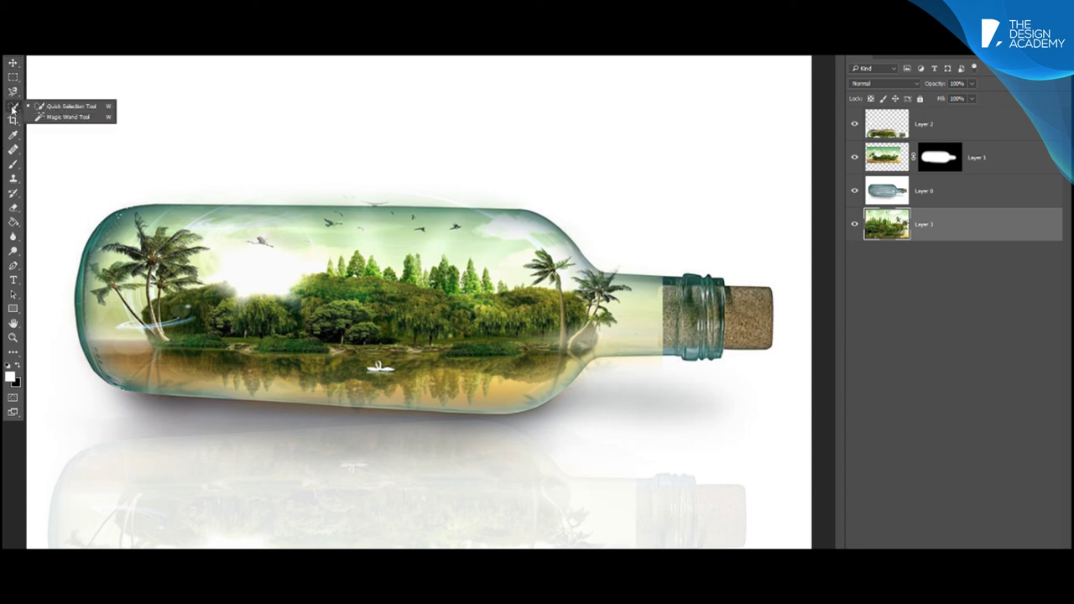
{"action": "left_click", "coordinate": [59, 118]}
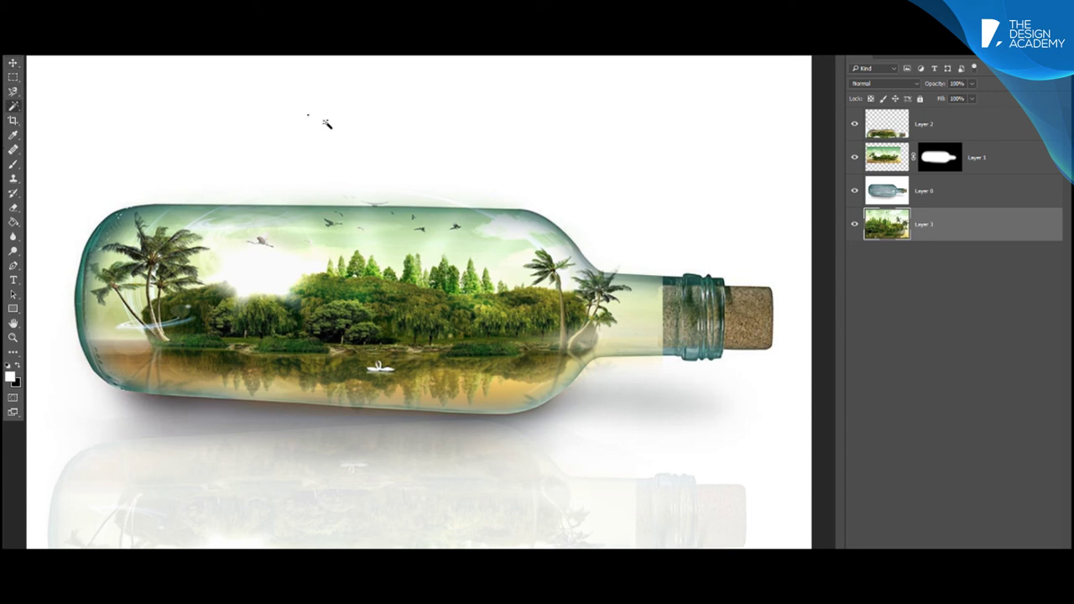
{"action": "left_click", "coordinate": [538, 168]}
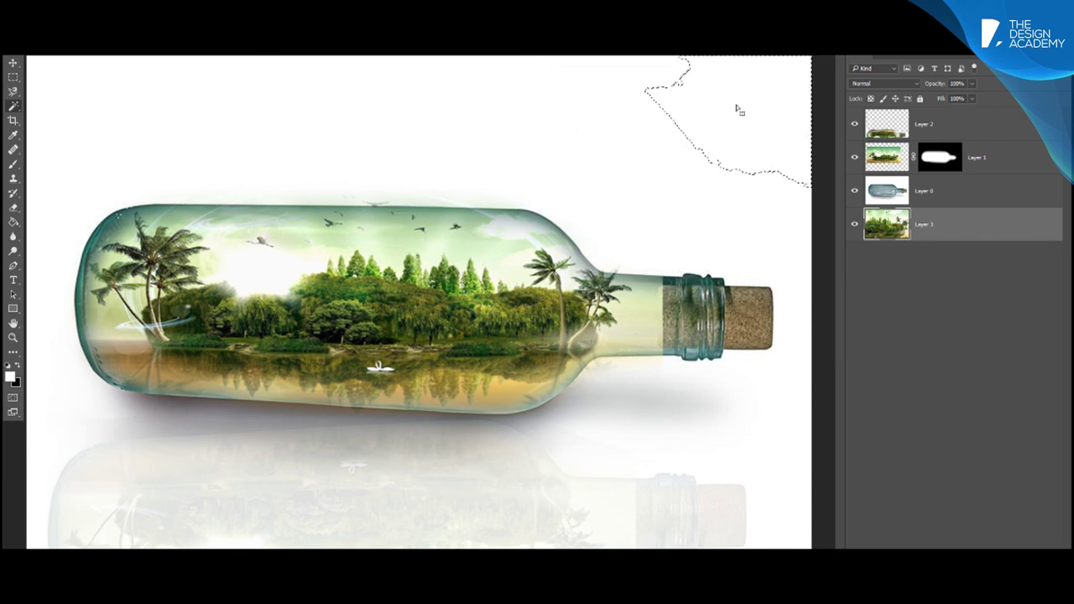
{"action": "key", "text": "ctrl+d"}
{"action": "left_click", "coordinate": [378, 107]}
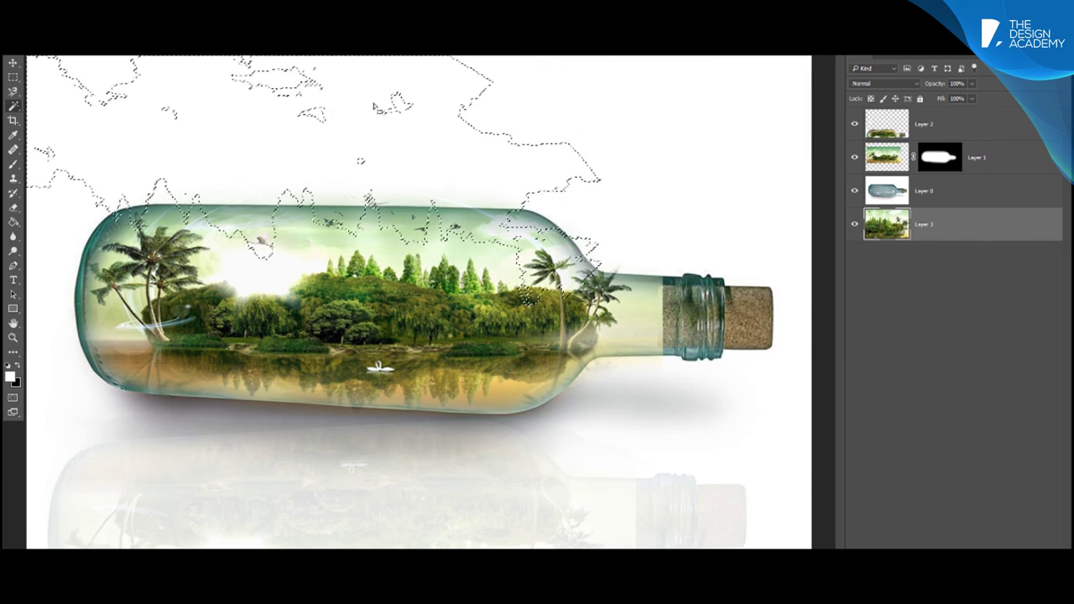
- Trace the bottle with the Magnetic Lasso and invert the selection, undoing a trial delete
{"action": "right_click", "coordinate": [15, 92]}
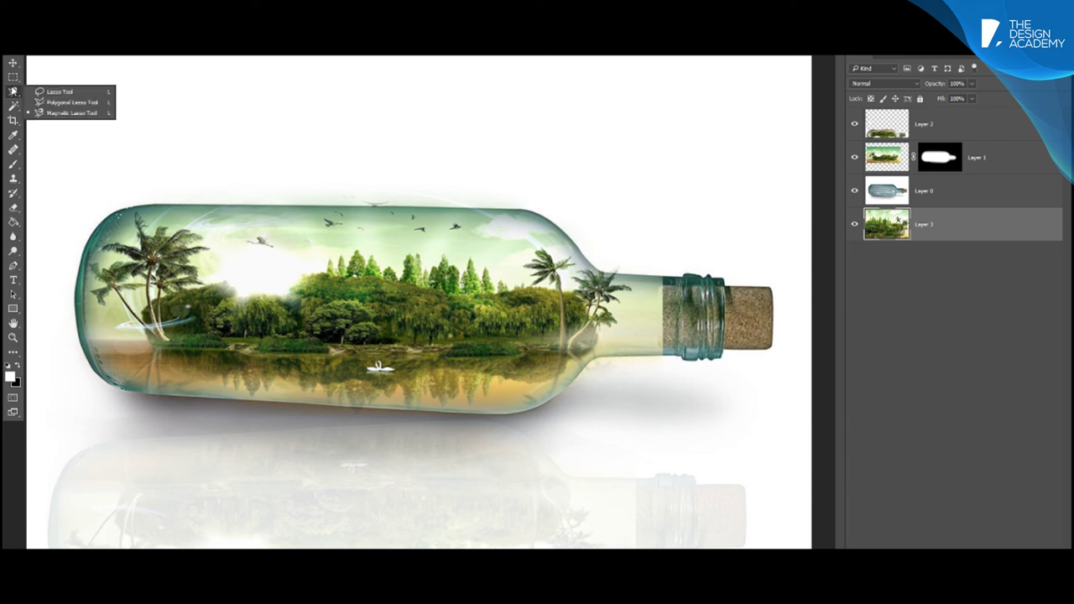
{"action": "left_click", "coordinate": [52, 113]}
{"action": "left_click", "coordinate": [112, 214]}
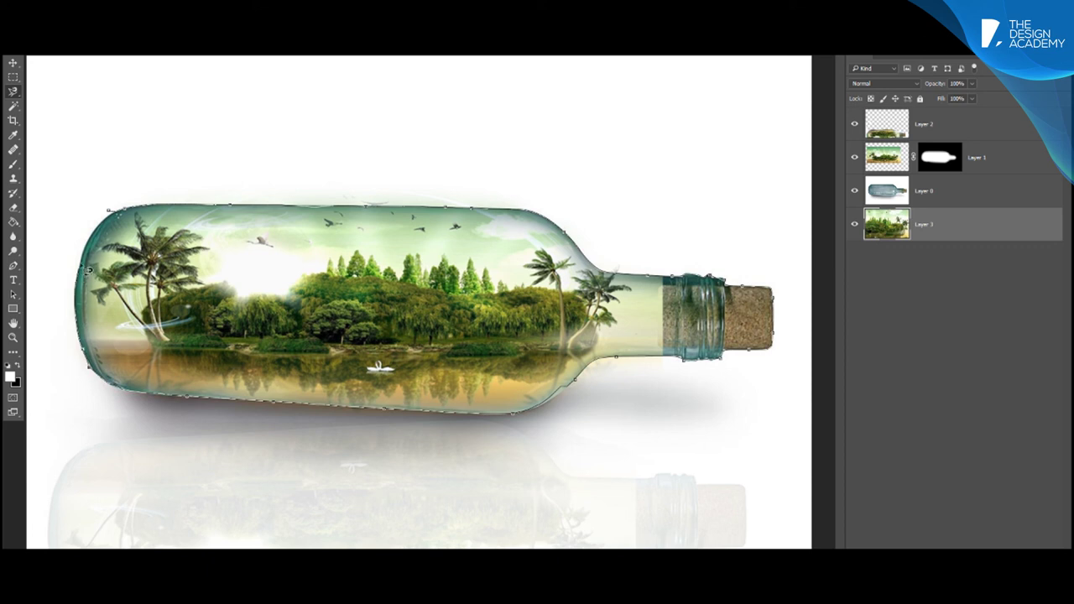
{"action": "left_click", "coordinate": [116, 220]}
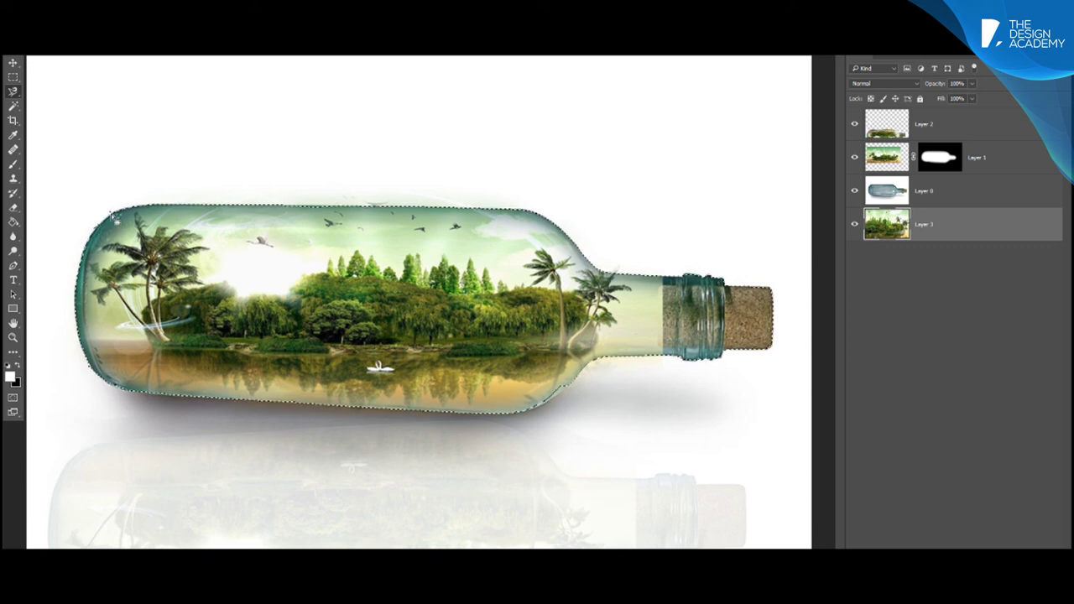
{"action": "right_click", "coordinate": [149, 157]}
{"action": "left_click", "coordinate": [290, 173]}
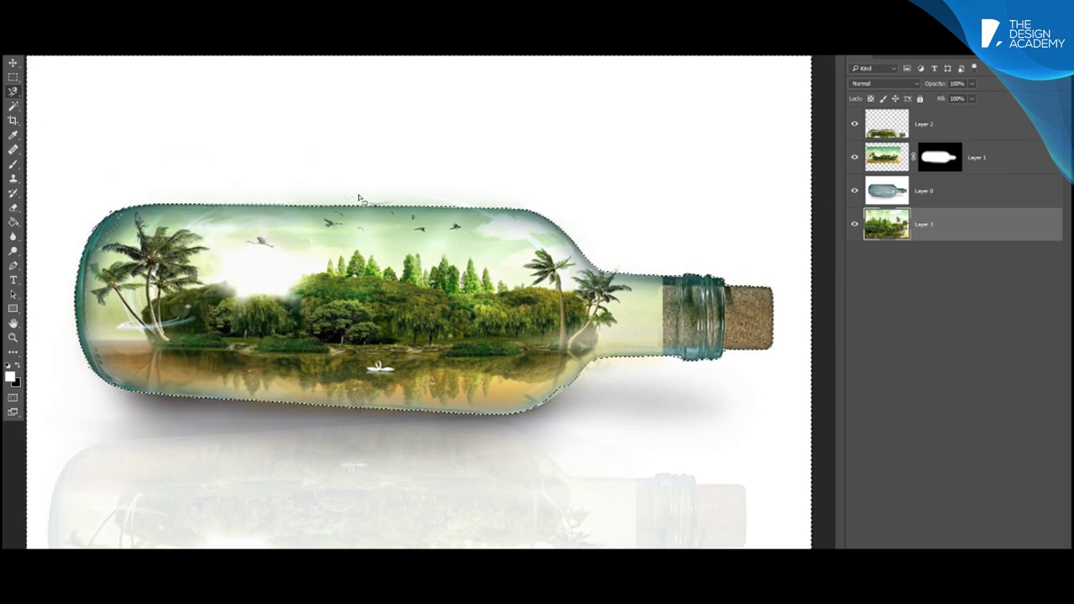
{"action": "key", "text": "Delete"}
{"action": "key", "text": "ctrl+z"}
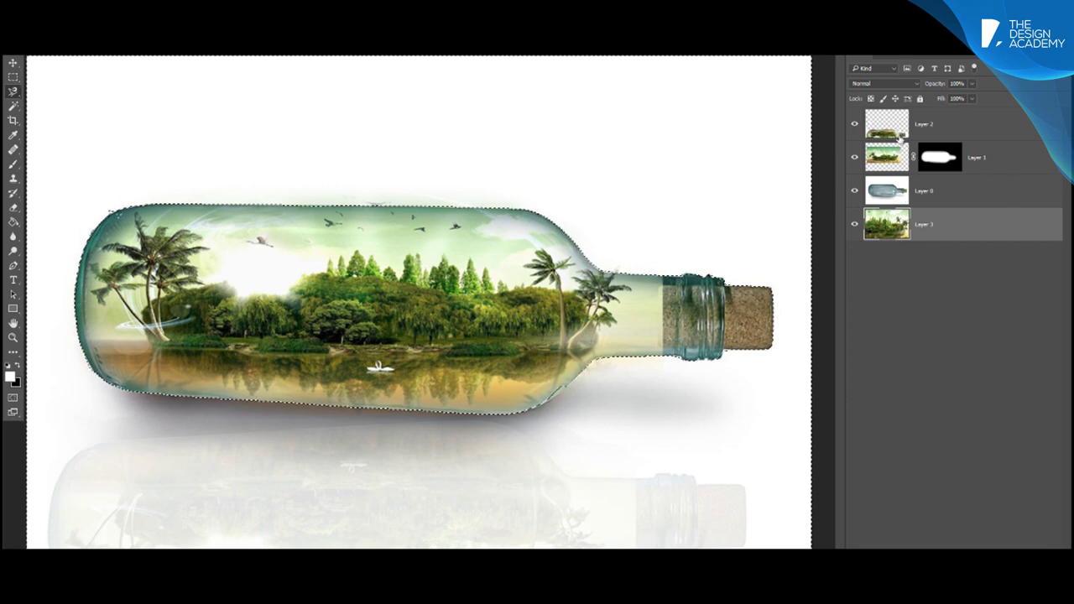
{"action": "left_click", "coordinate": [895, 189]}
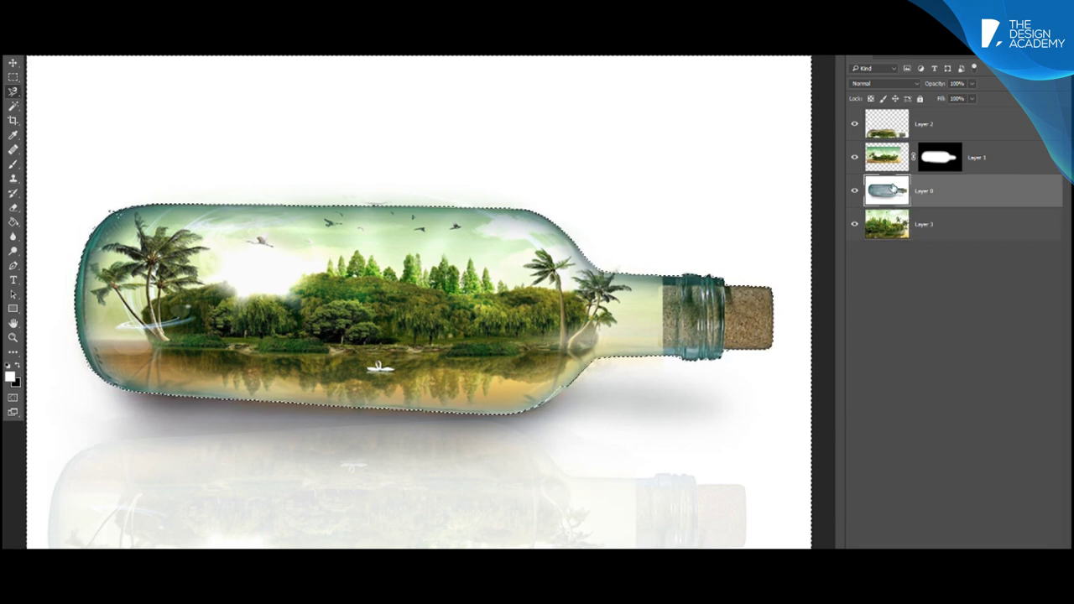
{"action": "key", "text": "Delete"}
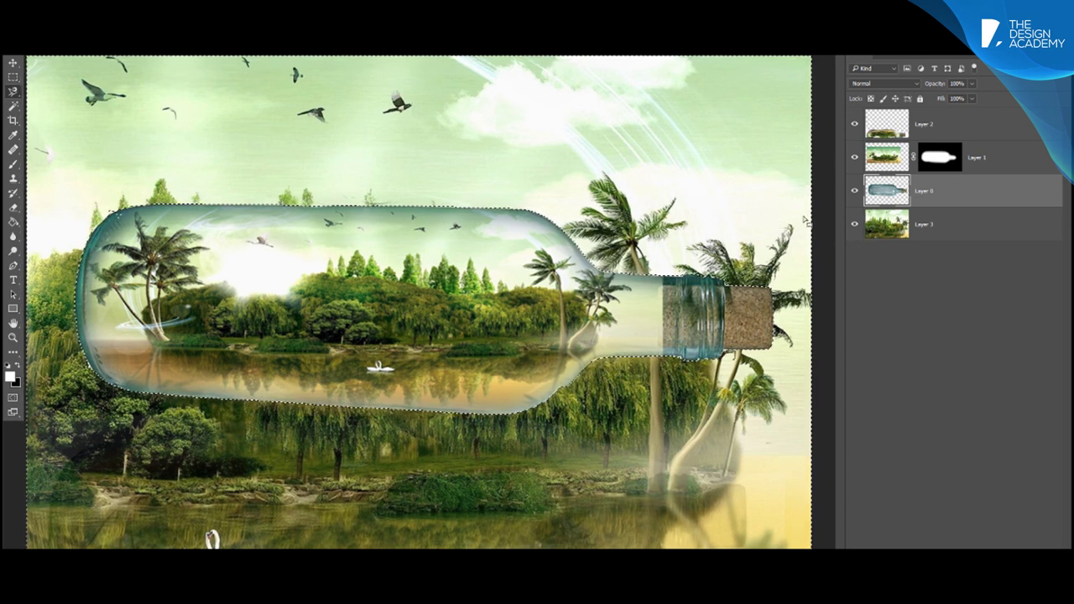
{"action": "left_click_drag", "start_coordinate": [974, 85], "coordinate": [969, 113]}
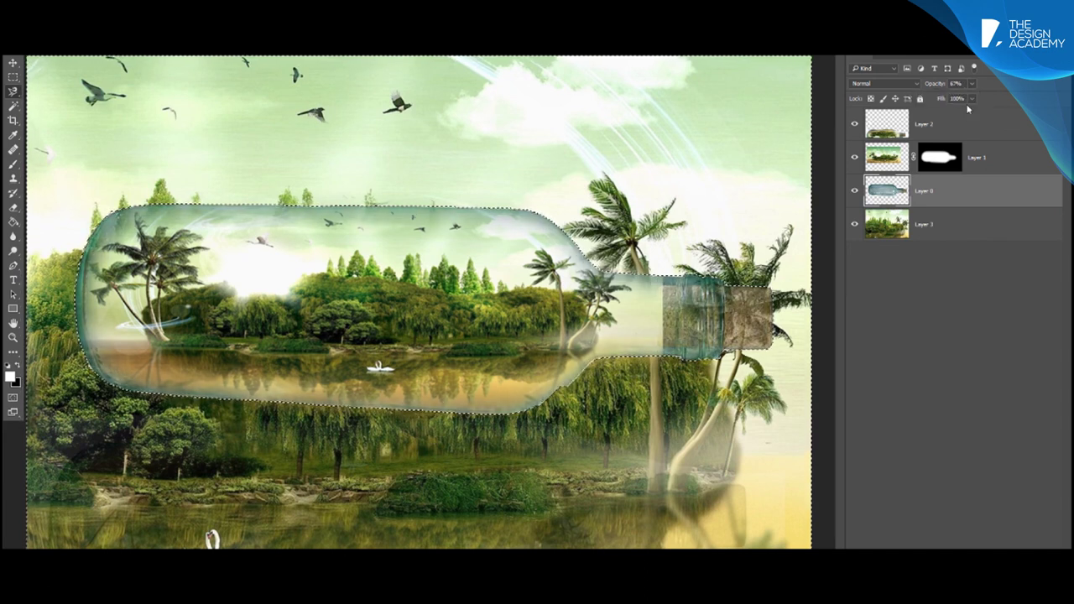
{"action": "left_click_drag", "start_coordinate": [971, 86], "coordinate": [1060, 172]}
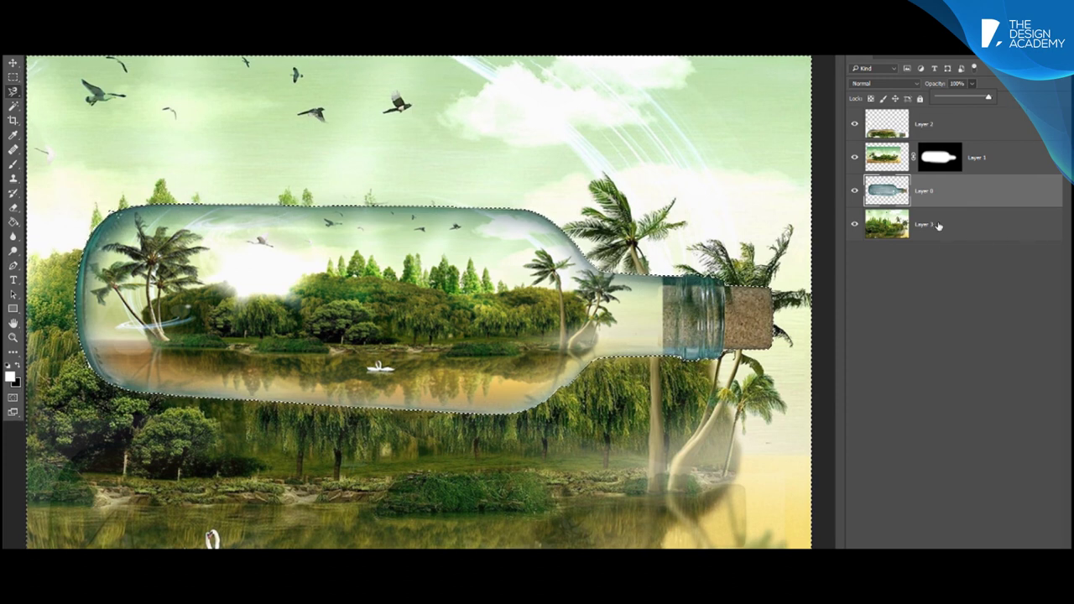
{"action": "left_click", "coordinate": [938, 226]}
{"action": "left_click", "coordinate": [972, 84]}
{"action": "left_click_drag", "start_coordinate": [974, 100], "coordinate": [926, 102]}
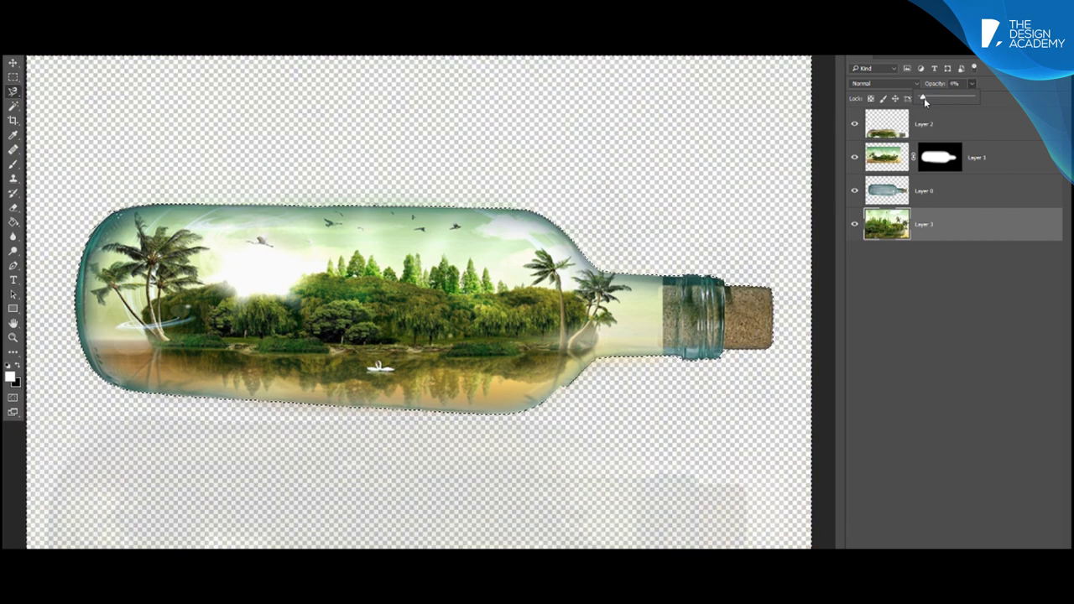
{"action": "left_click", "coordinate": [946, 287]}
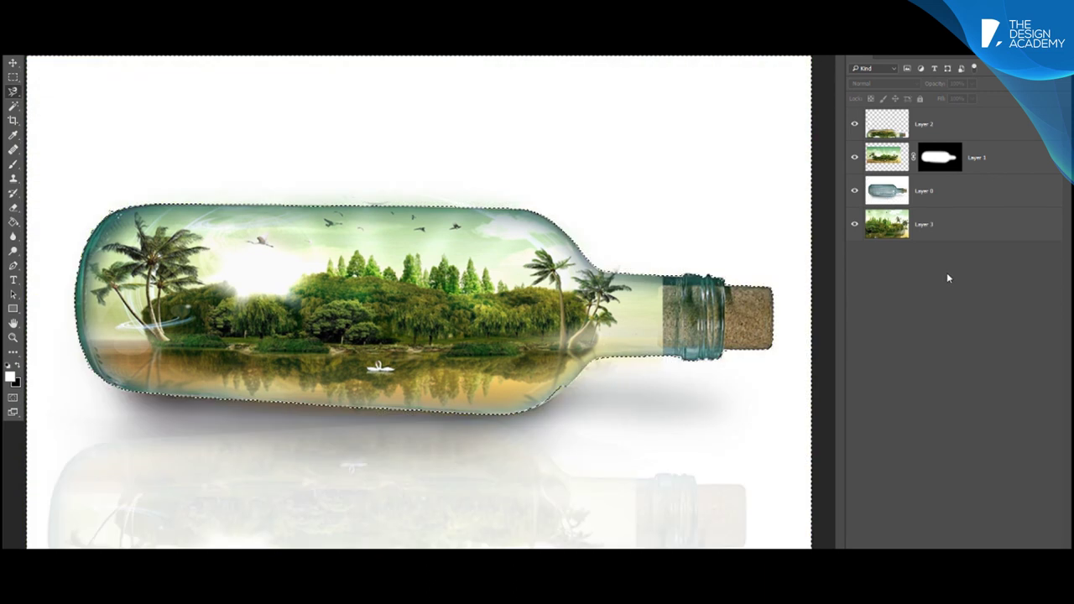